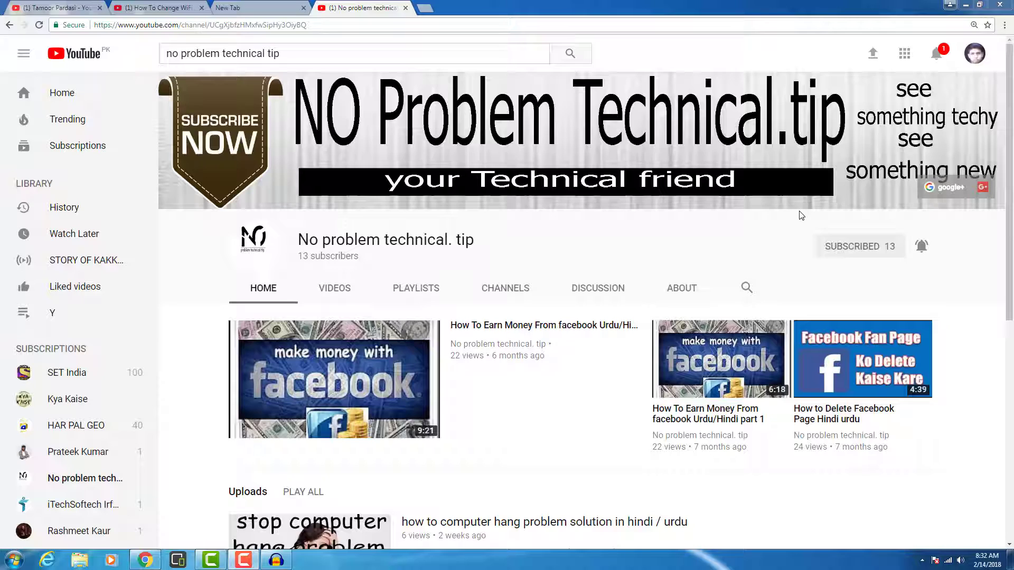
# Step: Restore the maximized Chrome window showing the YouTube channel, then minimize it
pyautogui.moveTo(866, 8); pyautogui.dragTo(866, 20)
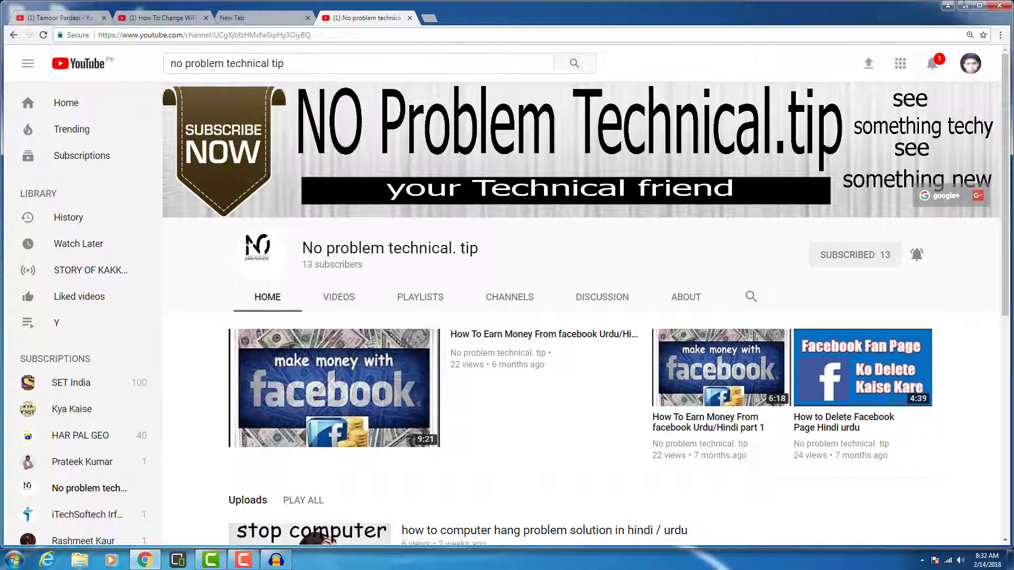
pyautogui.click(964, 6)
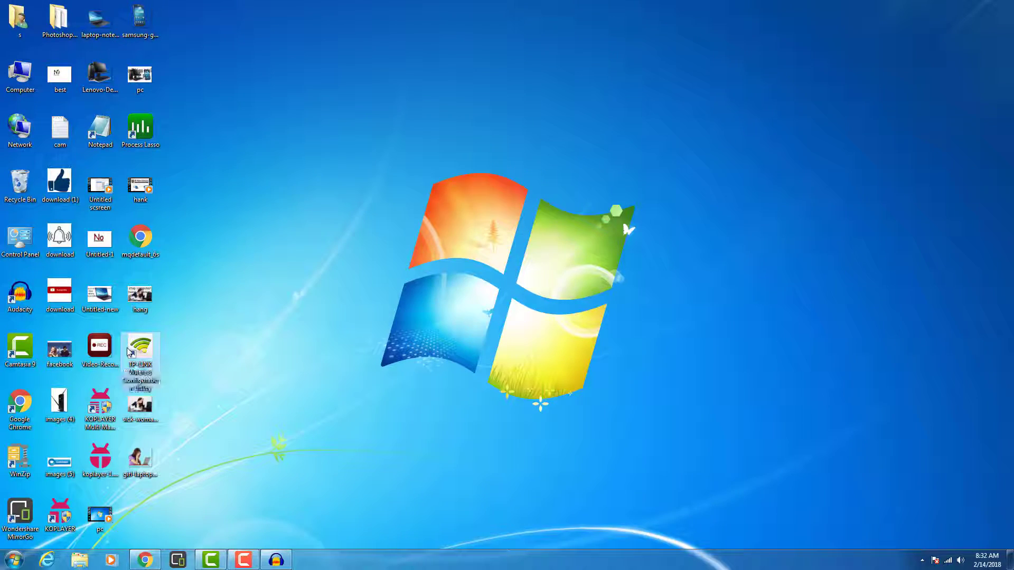
pyautogui.doubleClick(129, 351)
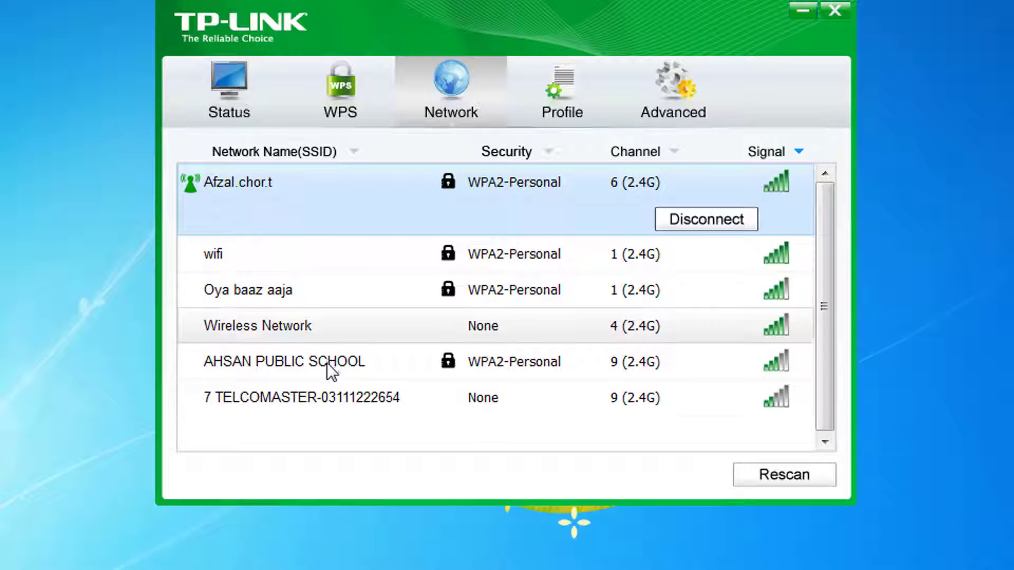
pyautogui.moveTo(312, 334)
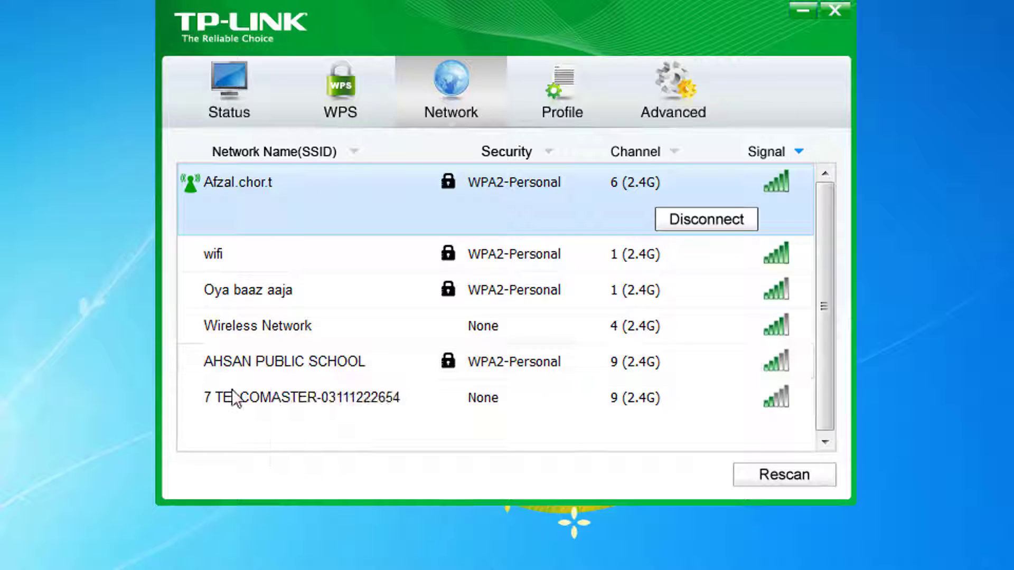
pyautogui.click(801, 11)
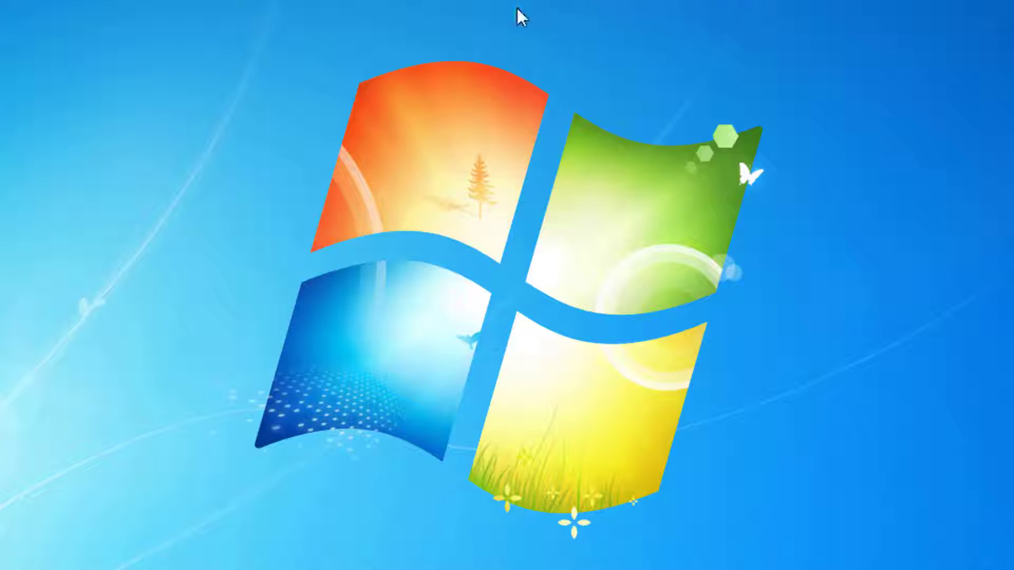
# Step: Refresh the desktop twice, then bring Chrome back up and minimize it again
pyautogui.rightClick(517, 8)
pyautogui.click(549, 70)
pyautogui.rightClick(498, 40)
pyautogui.click(530, 99)
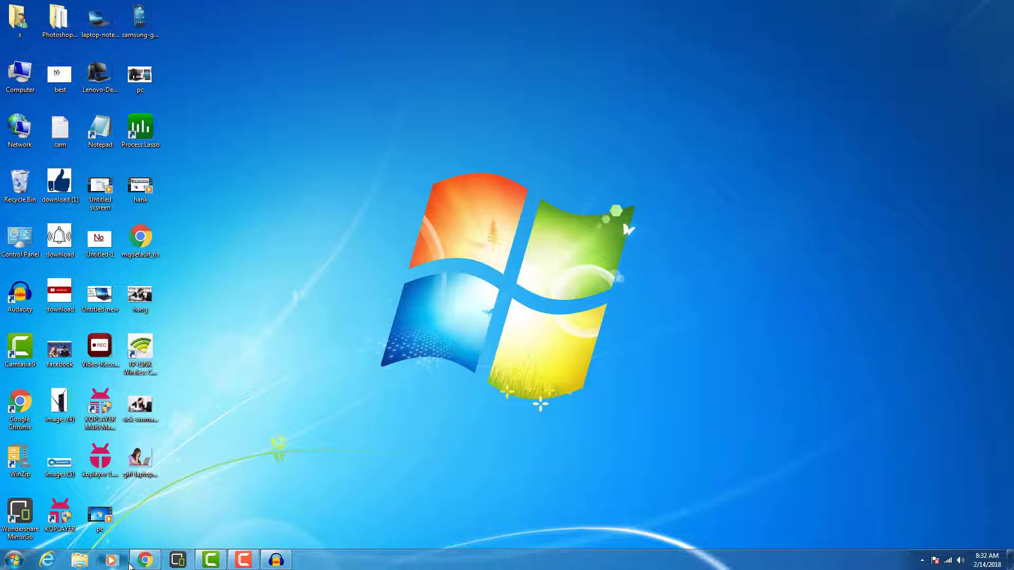
pyautogui.click(139, 563)
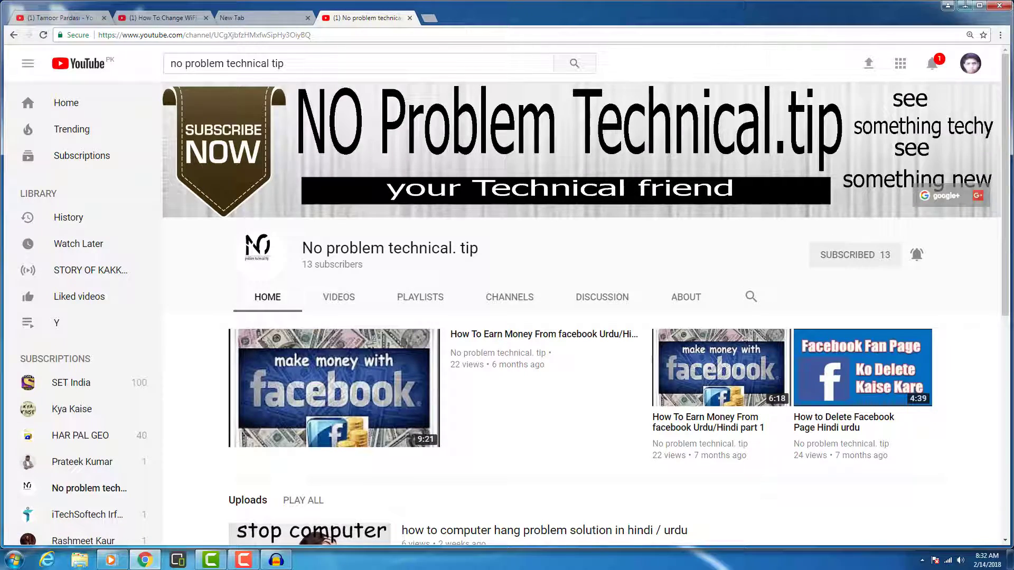
pyautogui.click(964, 5)
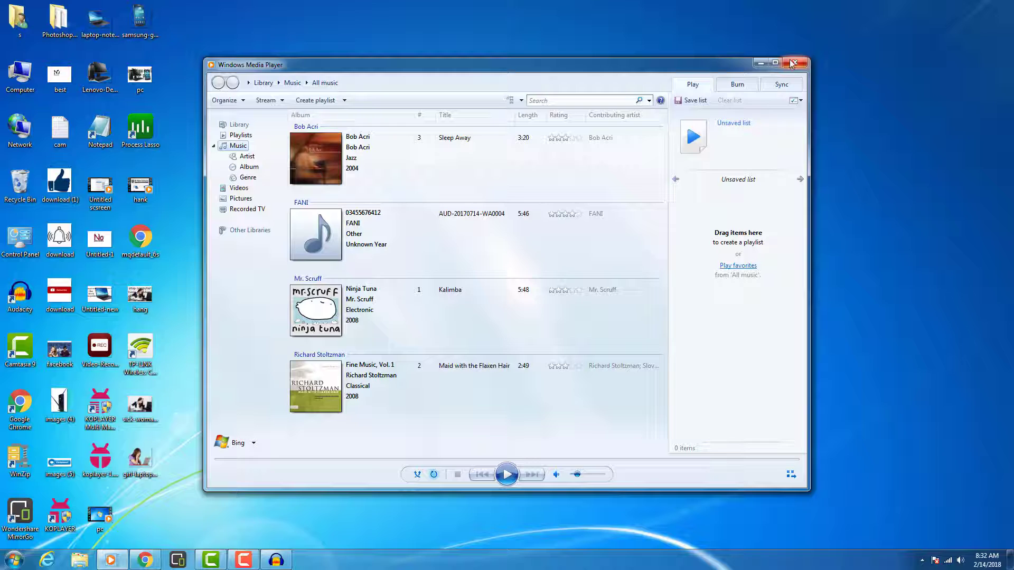
# Step: Close Windows Media Player, refresh the desktop twice more, and open the Start menu
pyautogui.click(792, 64)
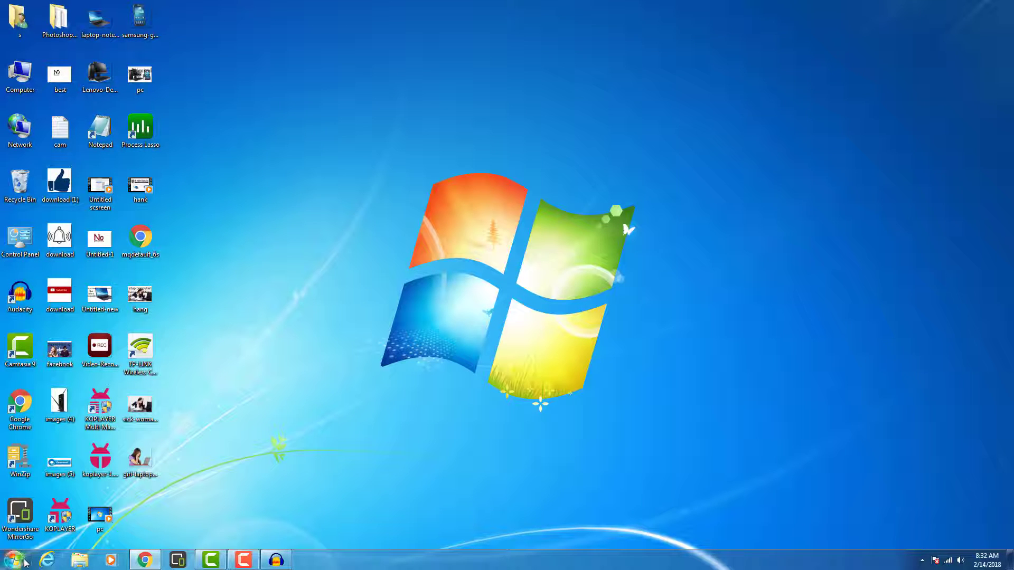
pyautogui.rightClick(485, 222)
pyautogui.click(515, 253)
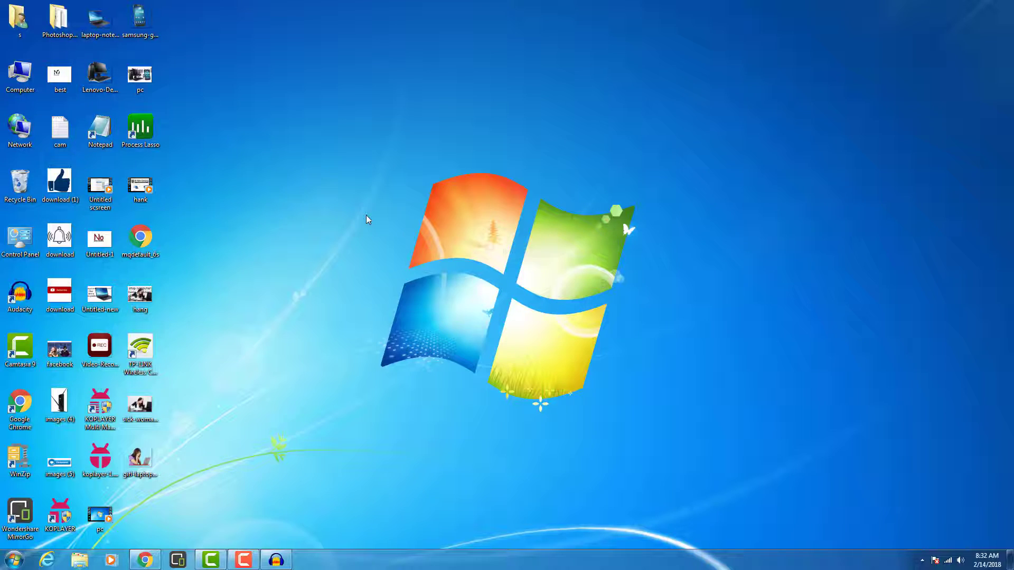
pyautogui.rightClick(365, 215)
pyautogui.click(379, 243)
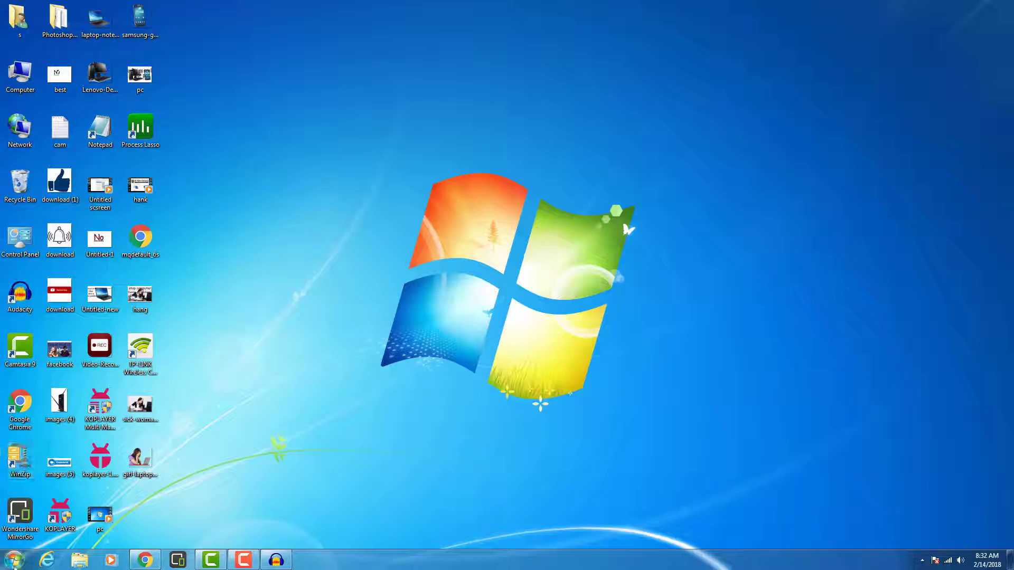
pyautogui.click(14, 559)
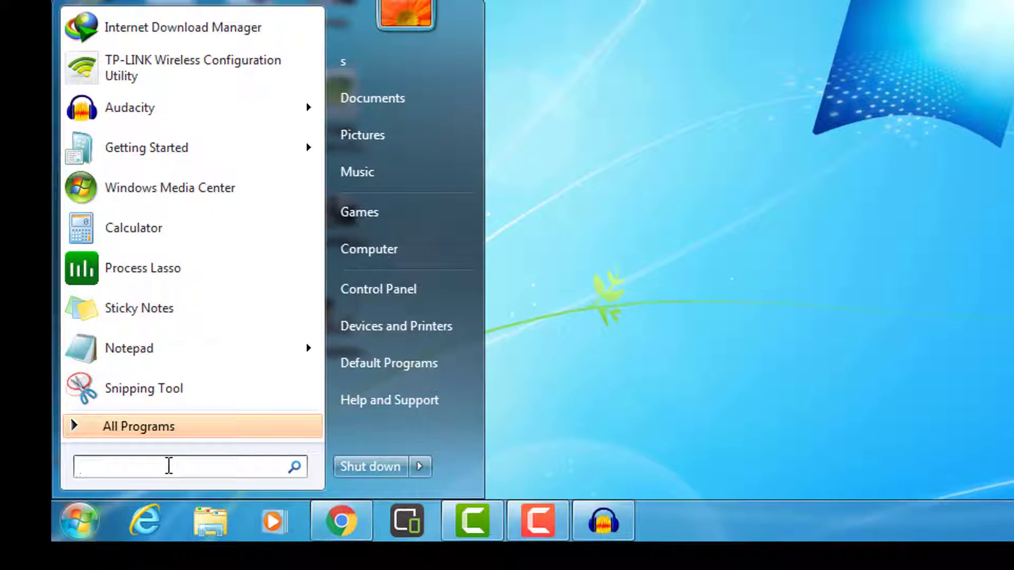
# Step: Launch cmd and run ipconfig to read default gateway 192.168.1.1, then close the console
pyautogui.write('cmd')
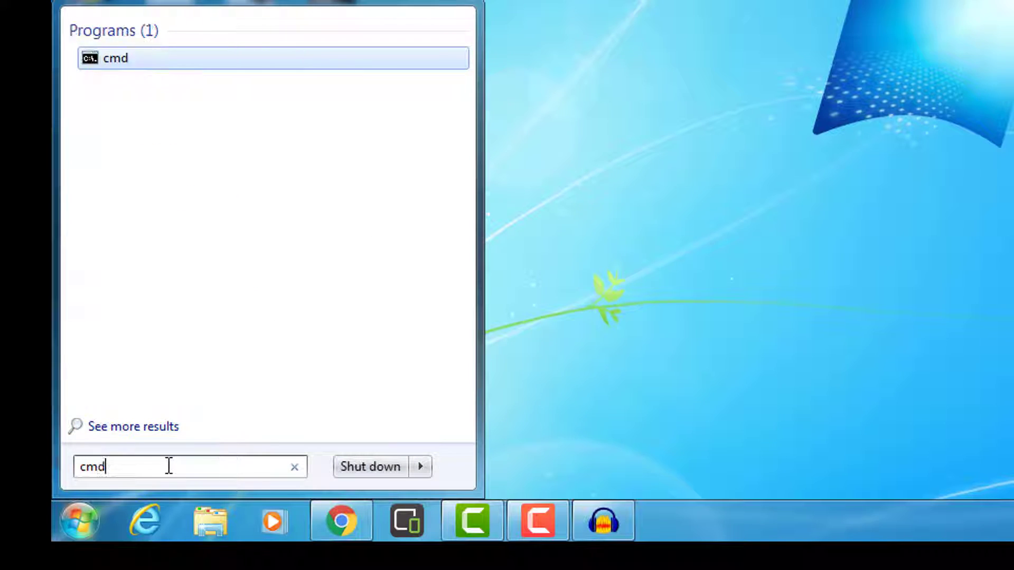
pyautogui.press('Return')
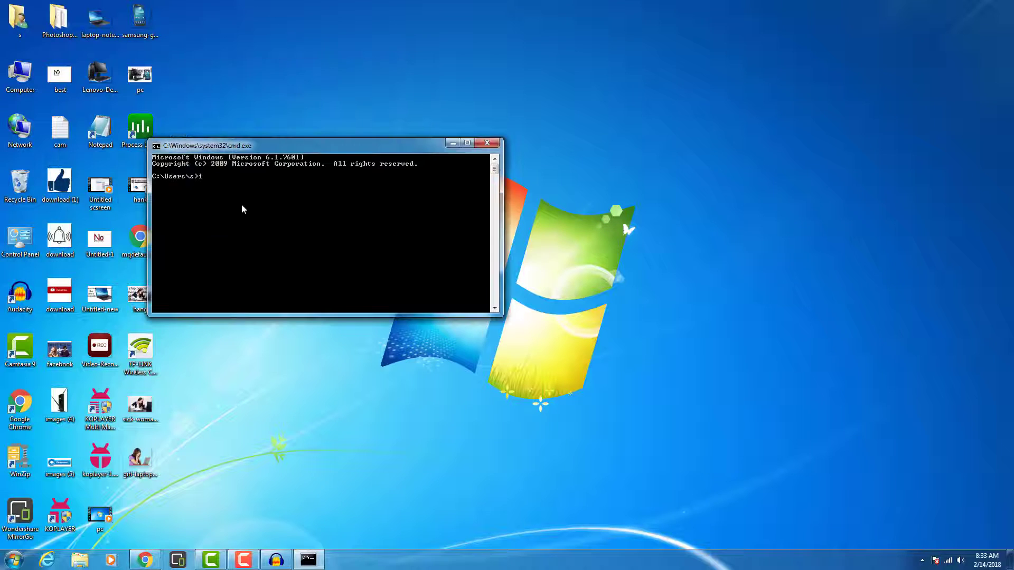
pyautogui.write('ip')
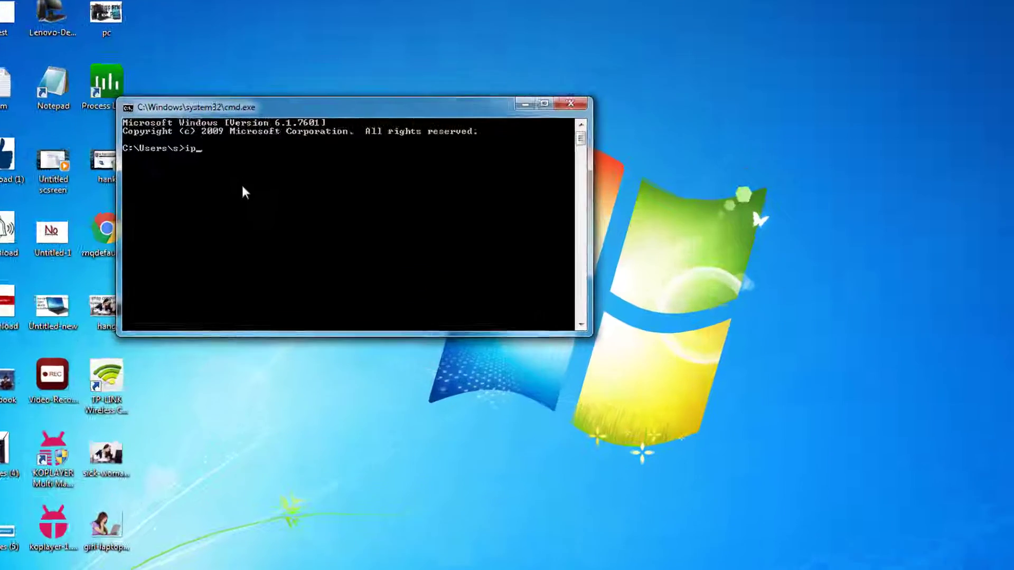
pyautogui.write('co')
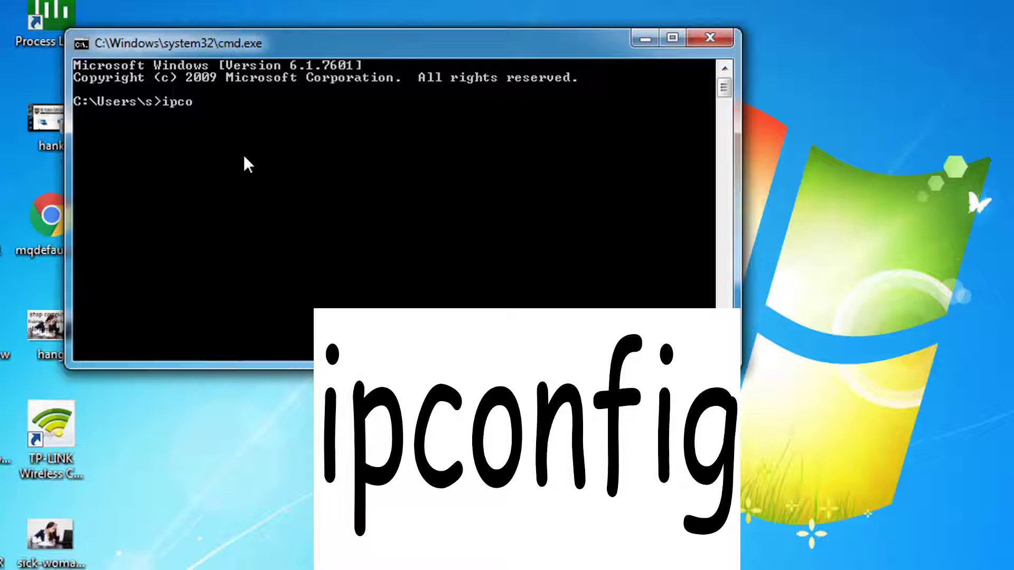
pyautogui.write('nfig')
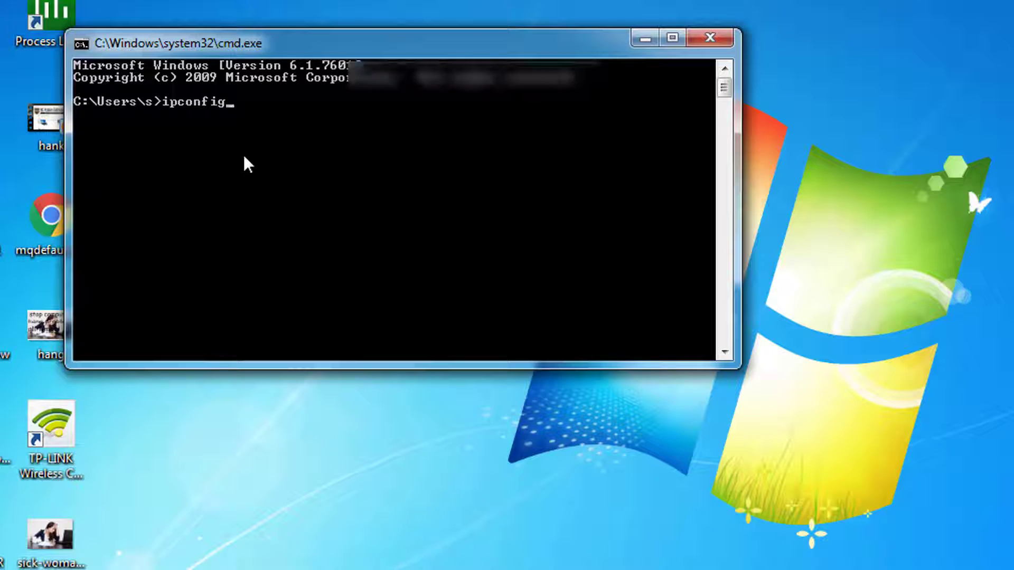
pyautogui.press('Return')
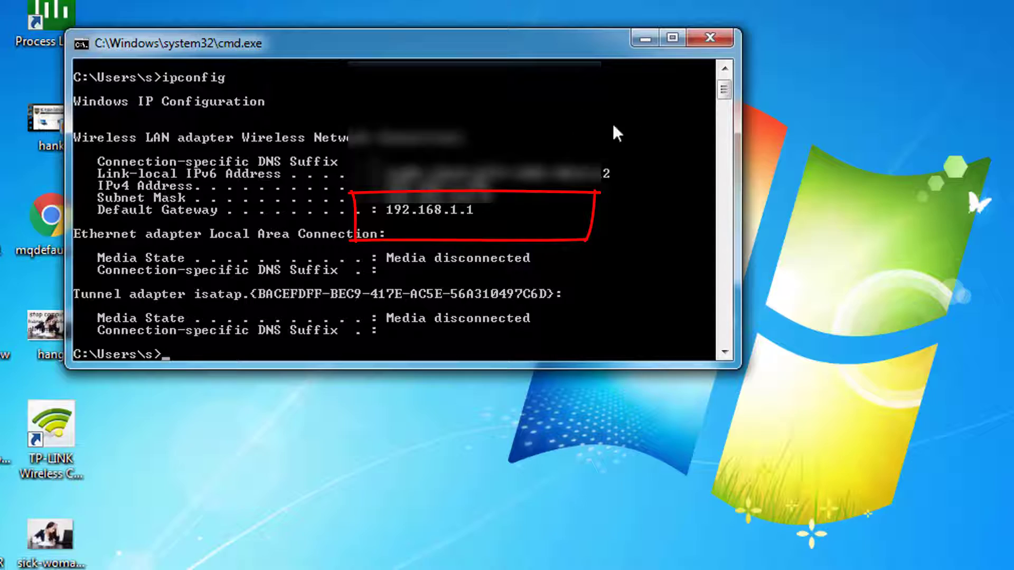
pyautogui.click(710, 38)
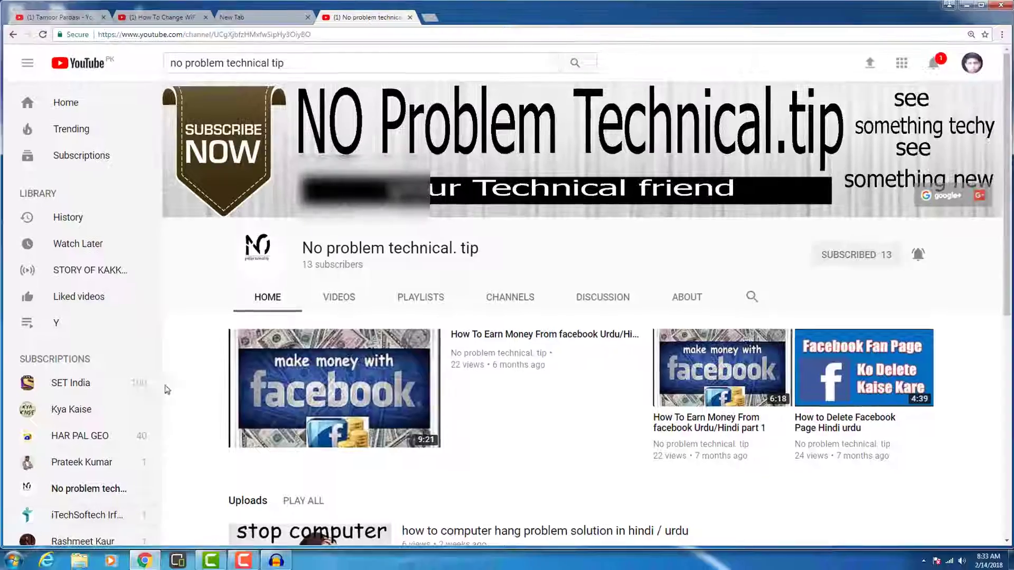
# Step: Load 192.168.1.1 in a new Chrome tab to reach the TL-WR720N Status page
pyautogui.click(430, 18)
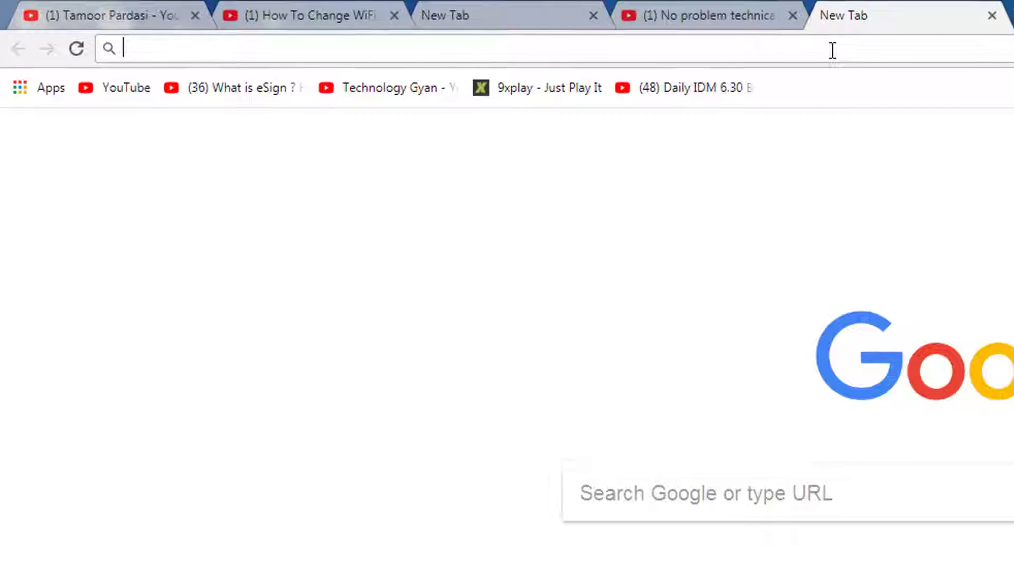
pyautogui.write('192.168.1.1')
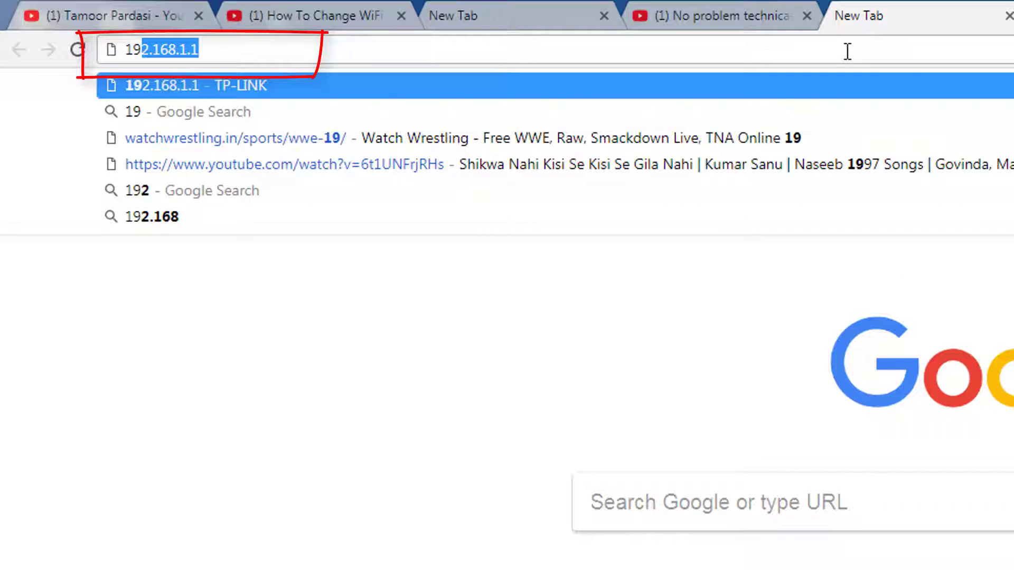
pyautogui.press('Return')
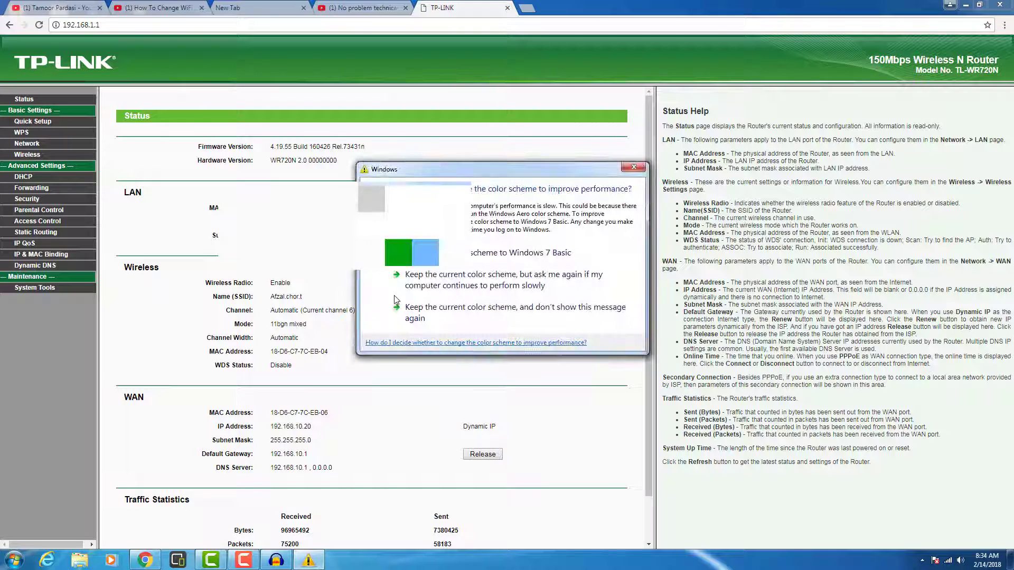
# Step: Dismiss the colour scheme warning and switch to the router's Wireless Settings page
pyautogui.click(640, 172)
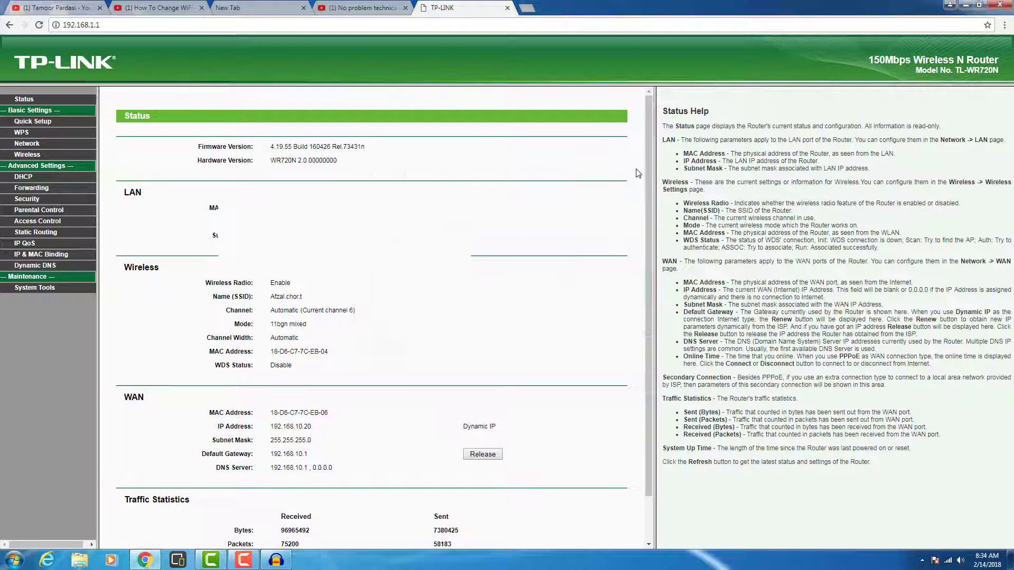
pyautogui.click(594, 25)
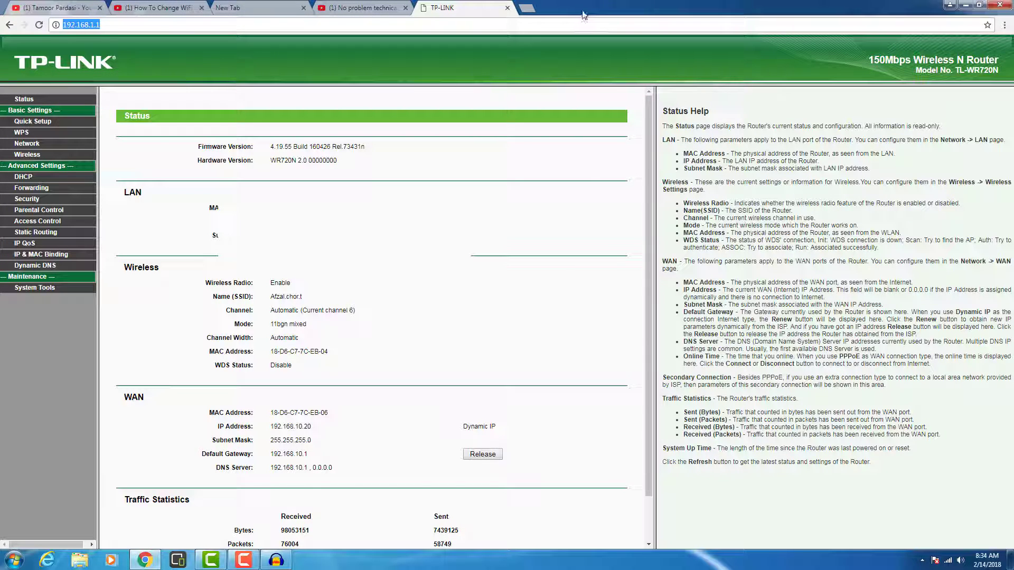
pyautogui.click(505, 97)
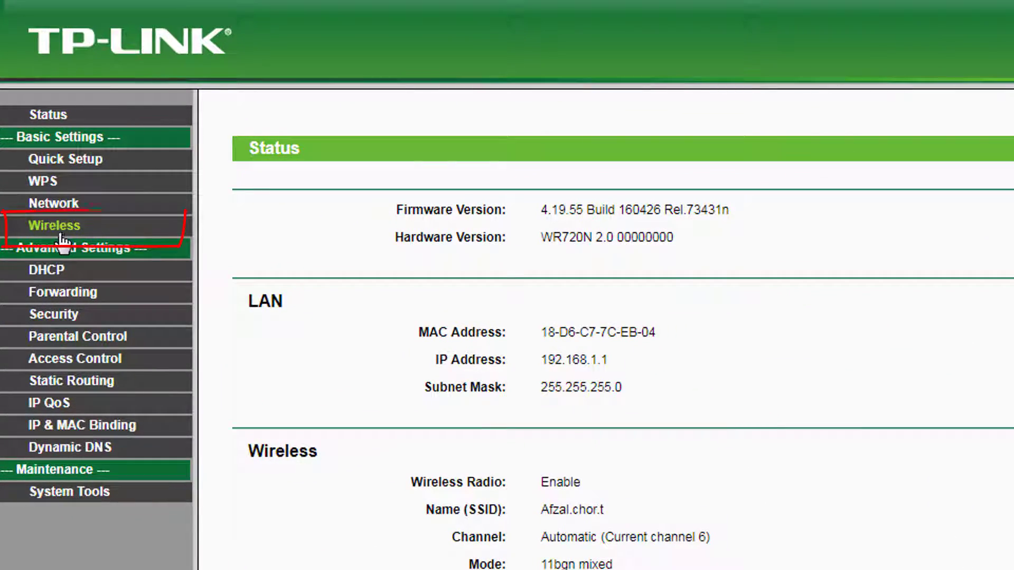
pyautogui.click(60, 233)
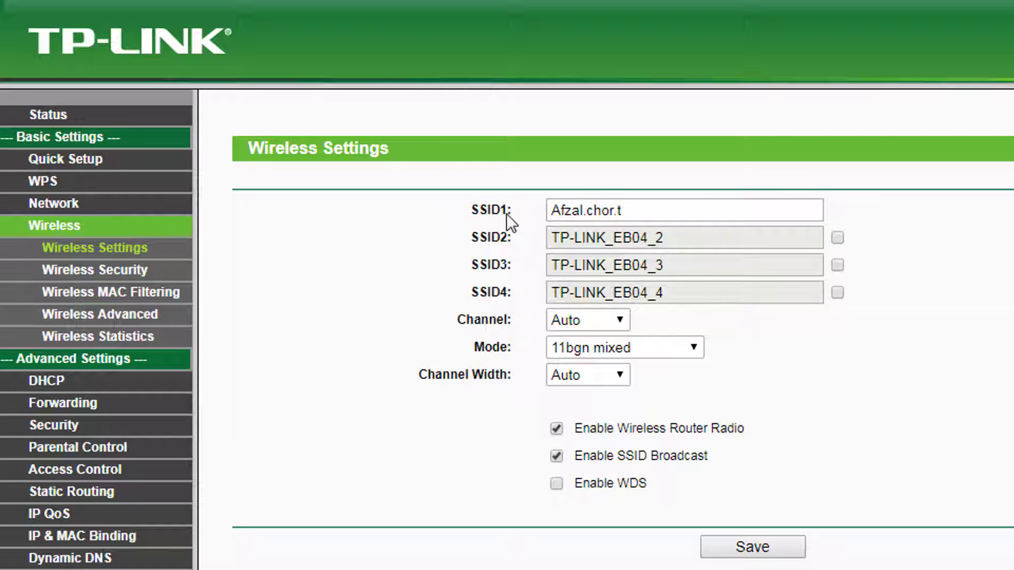
# Step: Inspect the SSID1 network name without changing it, then go to Wireless Security
pyautogui.click(630, 210)
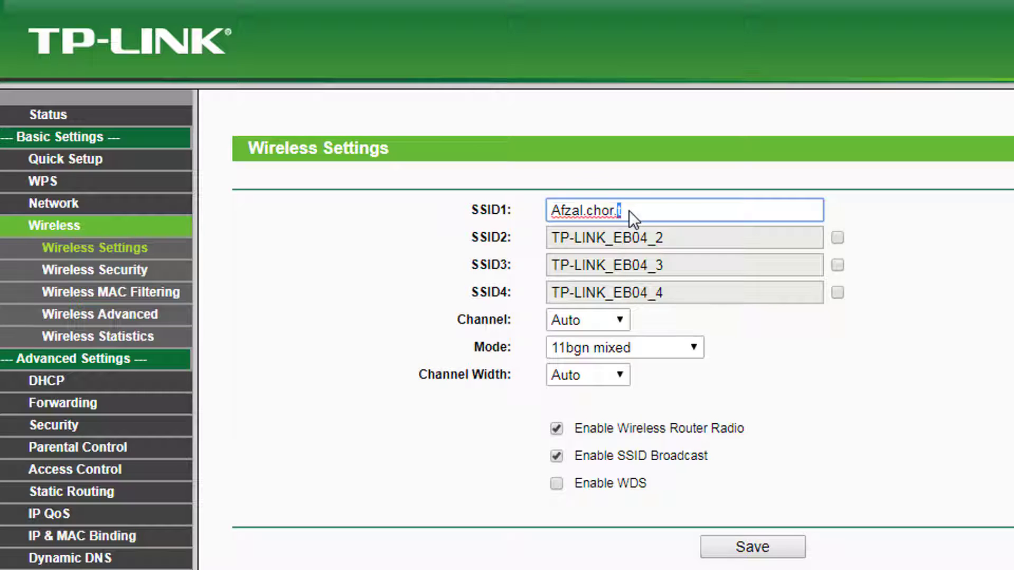
pyautogui.doubleClick(629, 210)
pyautogui.click(629, 211)
pyautogui.doubleClick(630, 209)
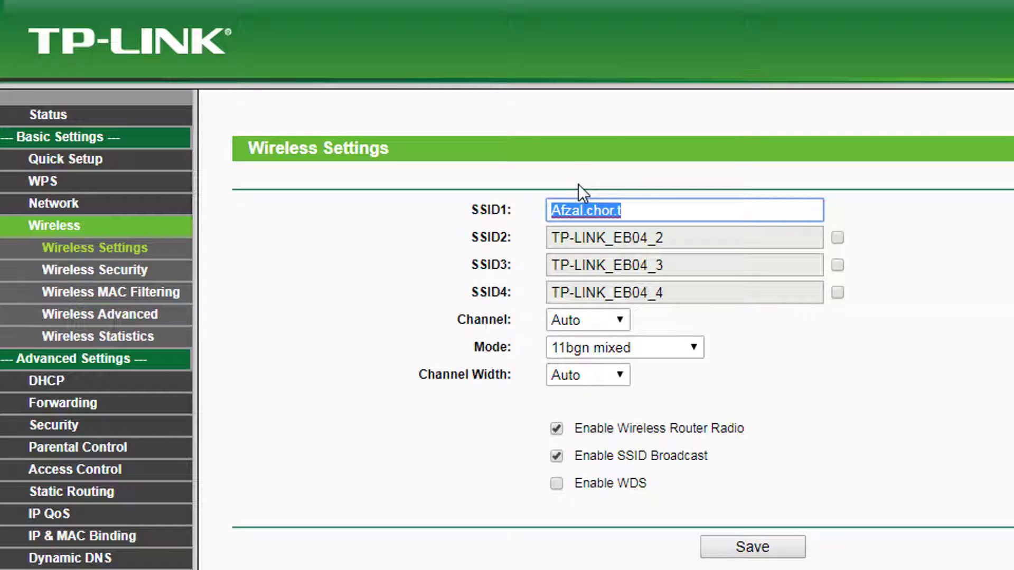
pyautogui.click(436, 220)
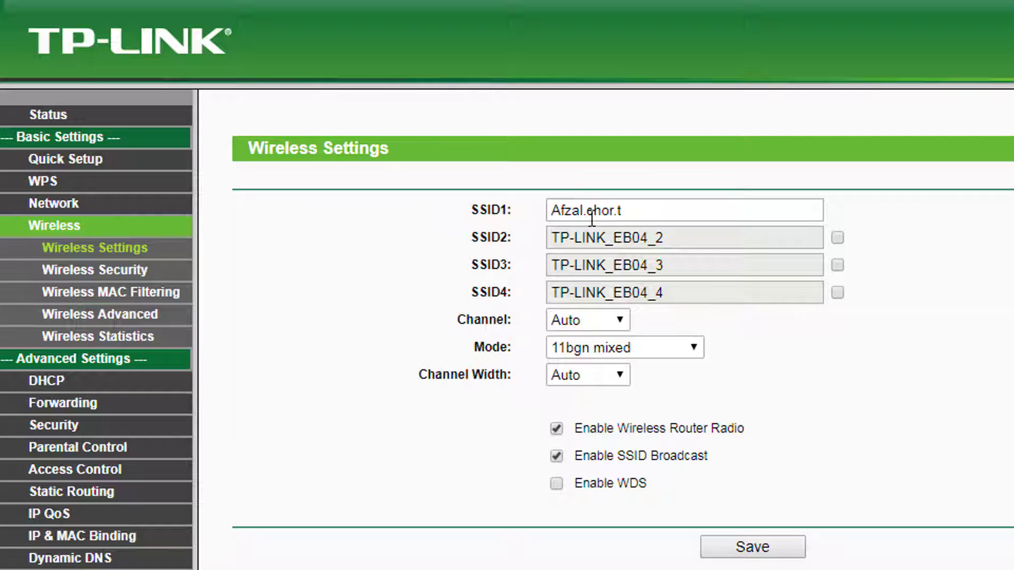
pyautogui.click(621, 211)
pyautogui.doubleClick(621, 211)
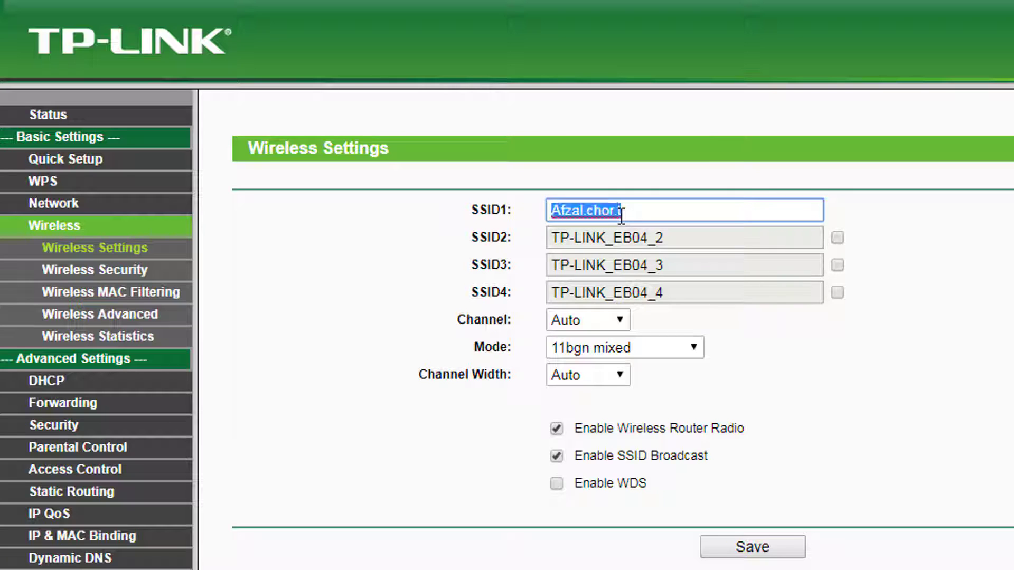
pyautogui.click(436, 220)
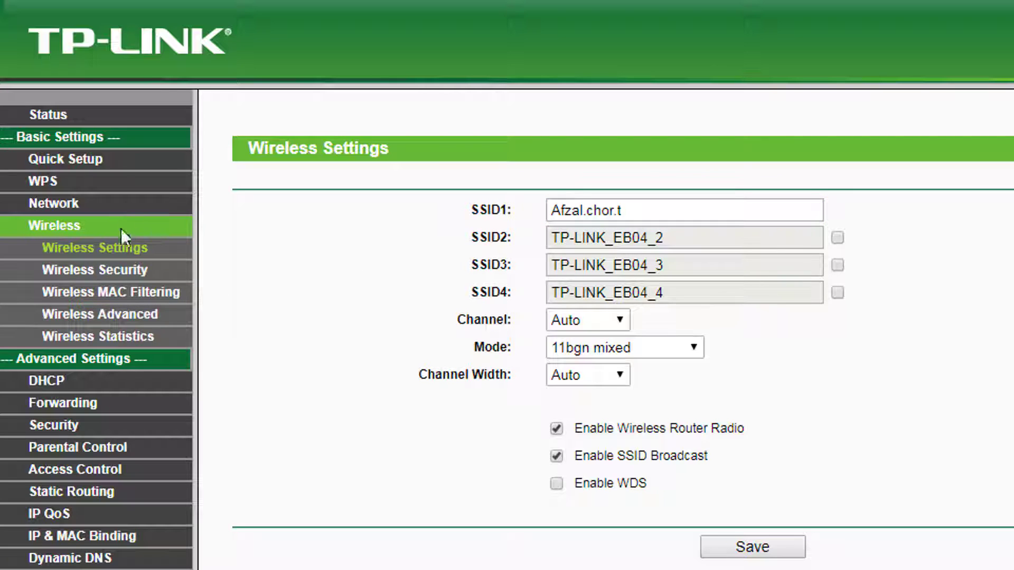
pyautogui.click(109, 272)
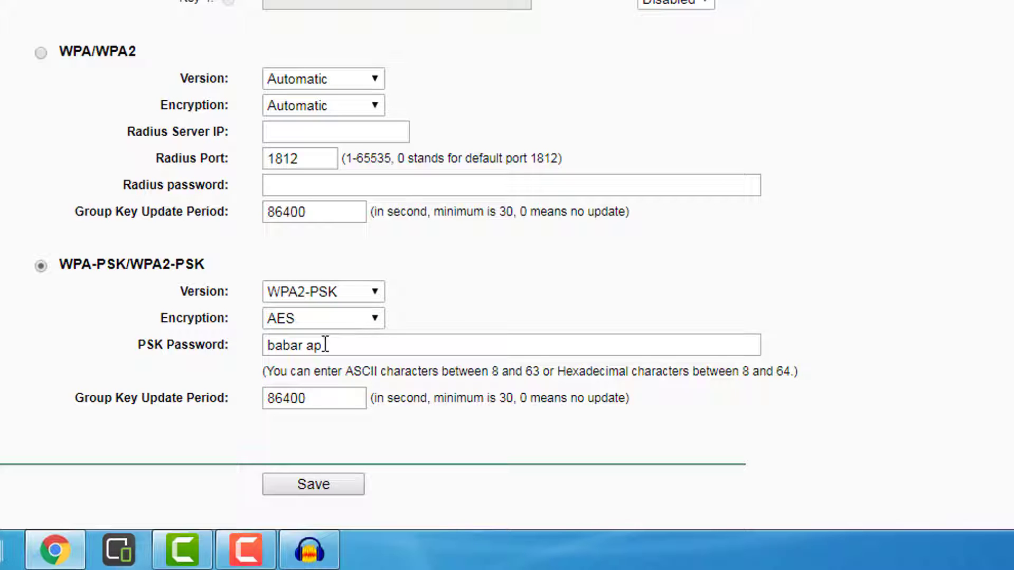
# Step: Edit the WPA/WPA2-PSK password field to the new key and save it
pyautogui.tripleClick(332, 349)
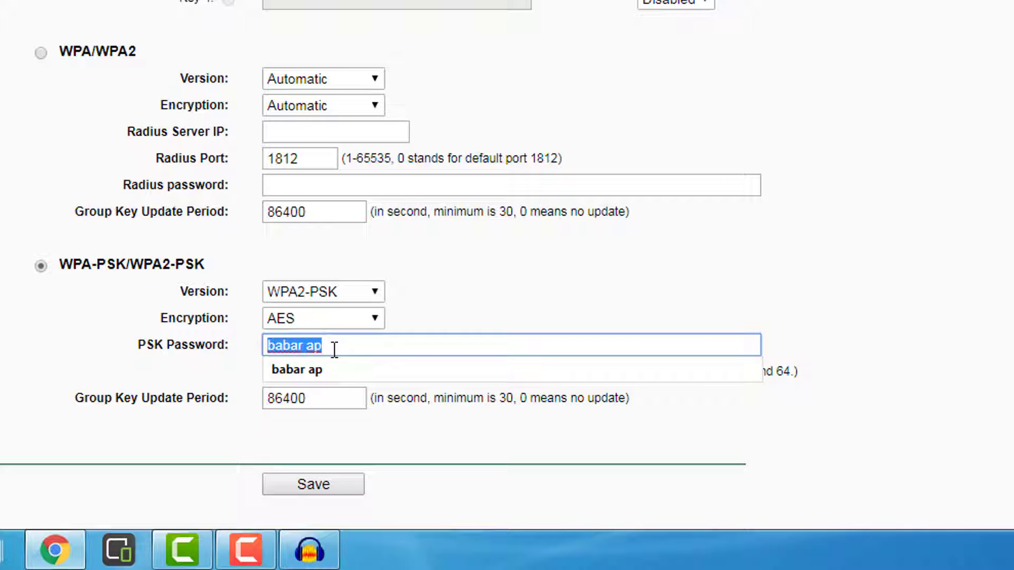
pyautogui.click(498, 294)
pyautogui.doubleClick(357, 352)
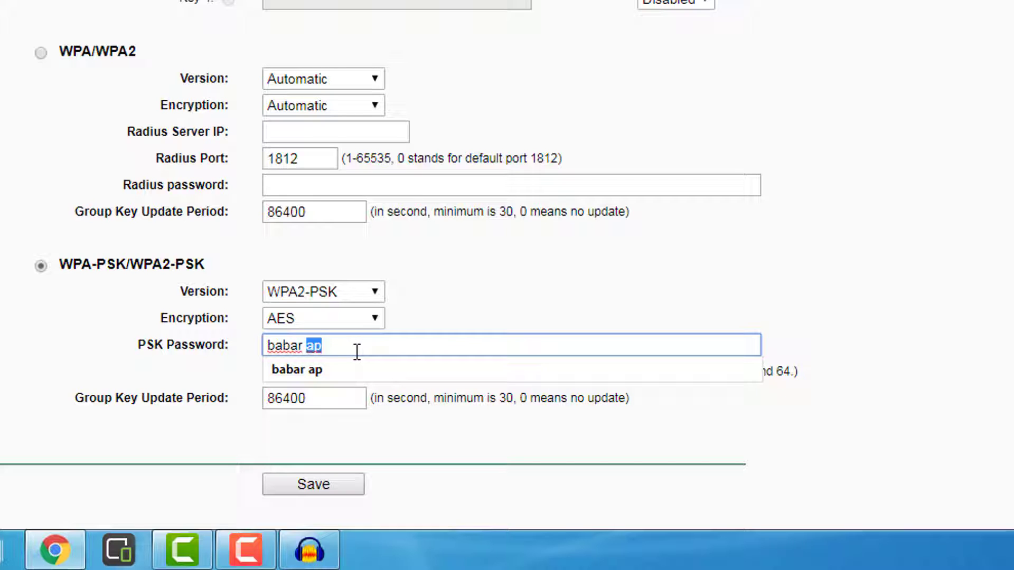
pyautogui.click(357, 352)
pyautogui.click(358, 343)
pyautogui.click(445, 287)
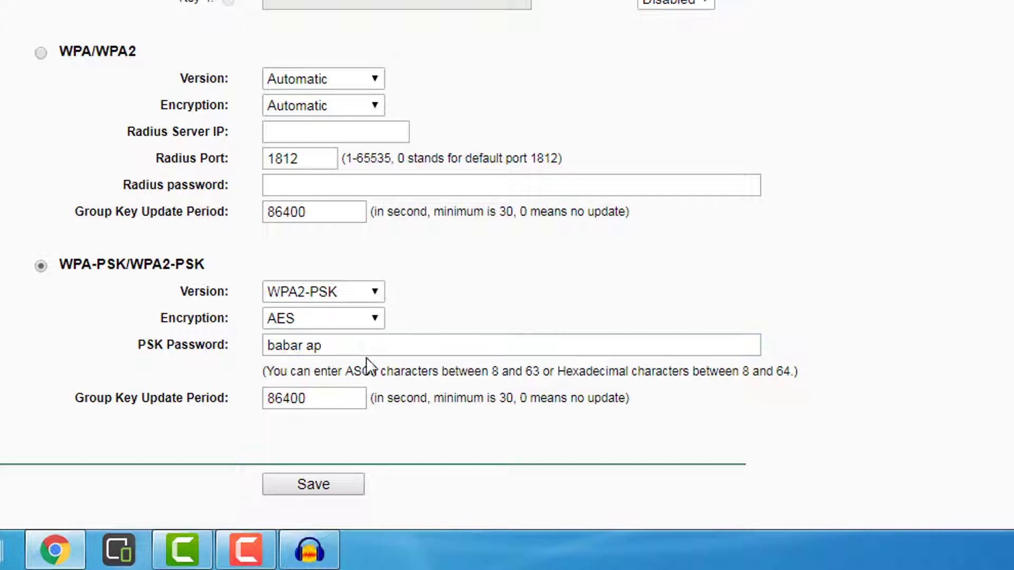
pyautogui.click(370, 350)
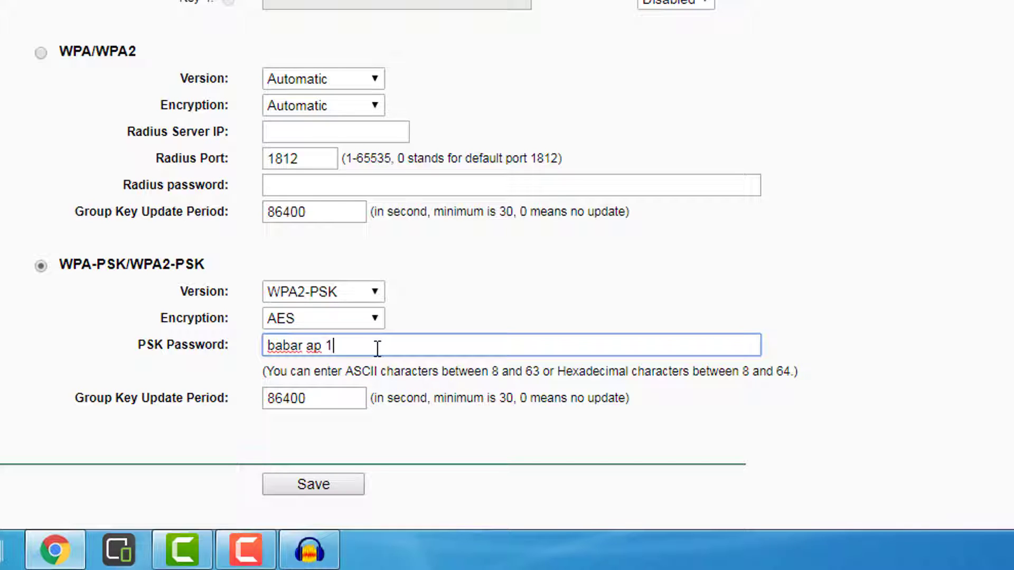
pyautogui.click(341, 490)
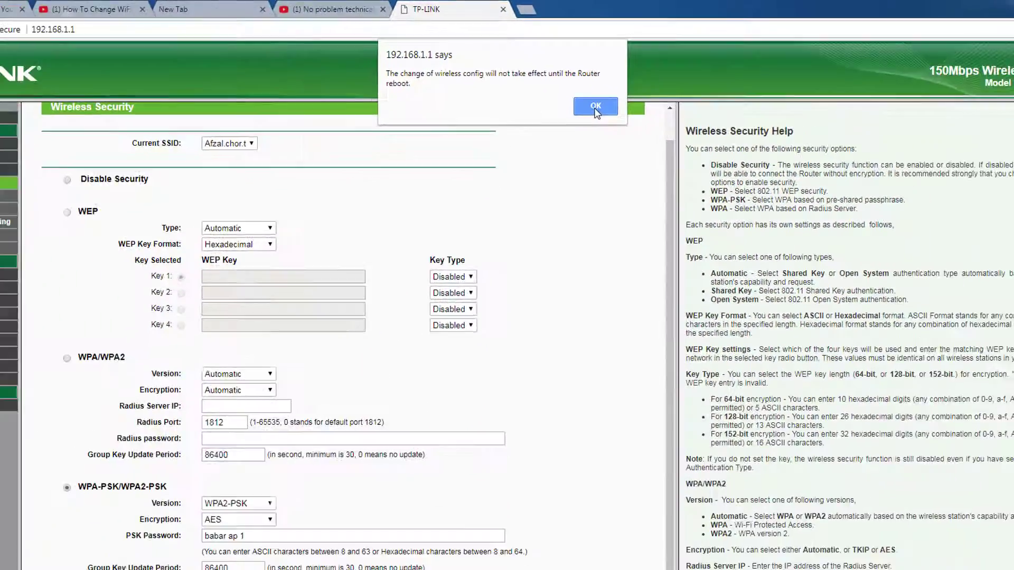
# Step: Dismiss the reboot notice, go to the reboot page, and reboot the router with confirmation
pyautogui.click(641, 180)
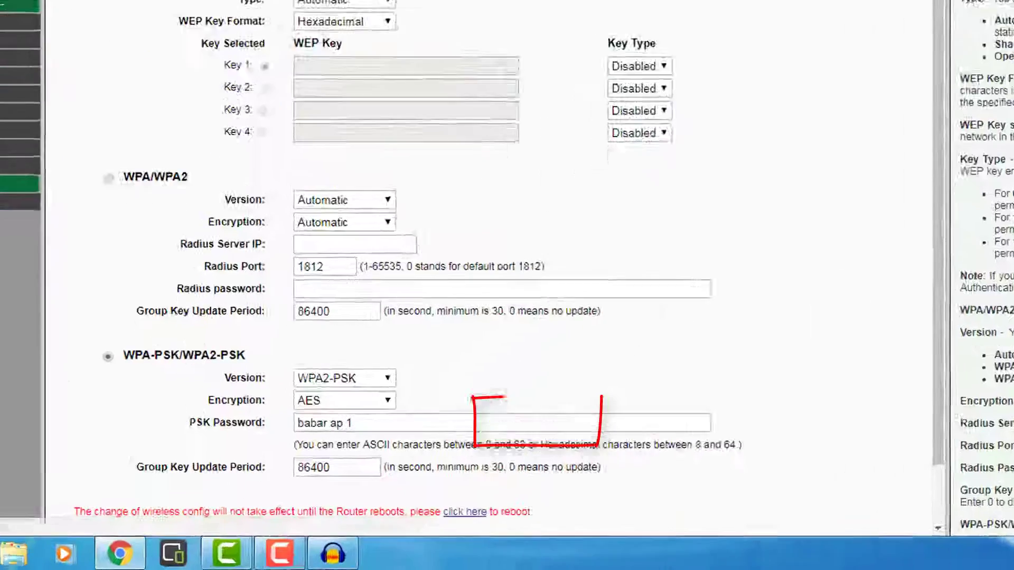
pyautogui.scroll(-2, 496, 284)
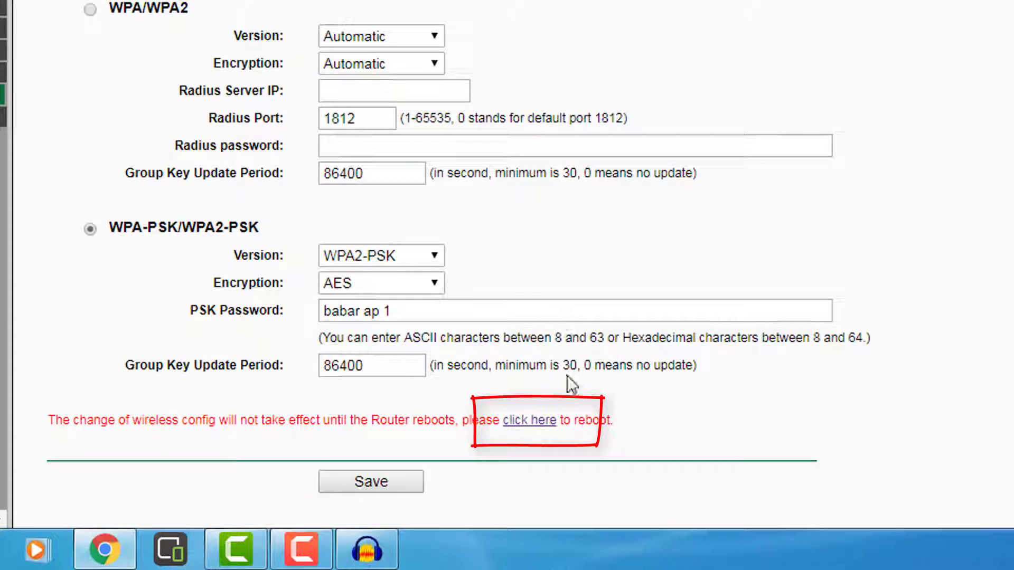
pyautogui.click(531, 423)
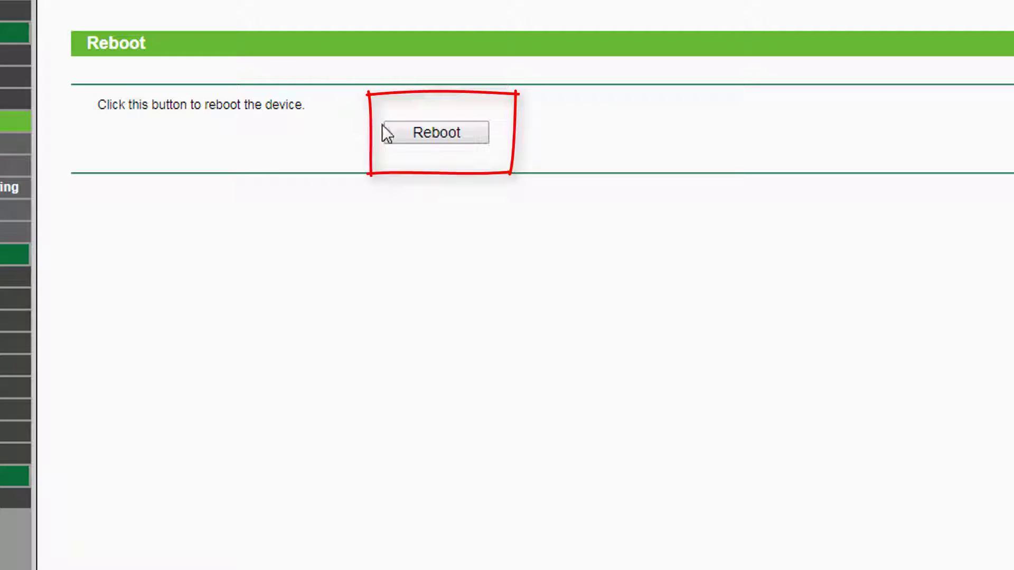
pyautogui.click(424, 133)
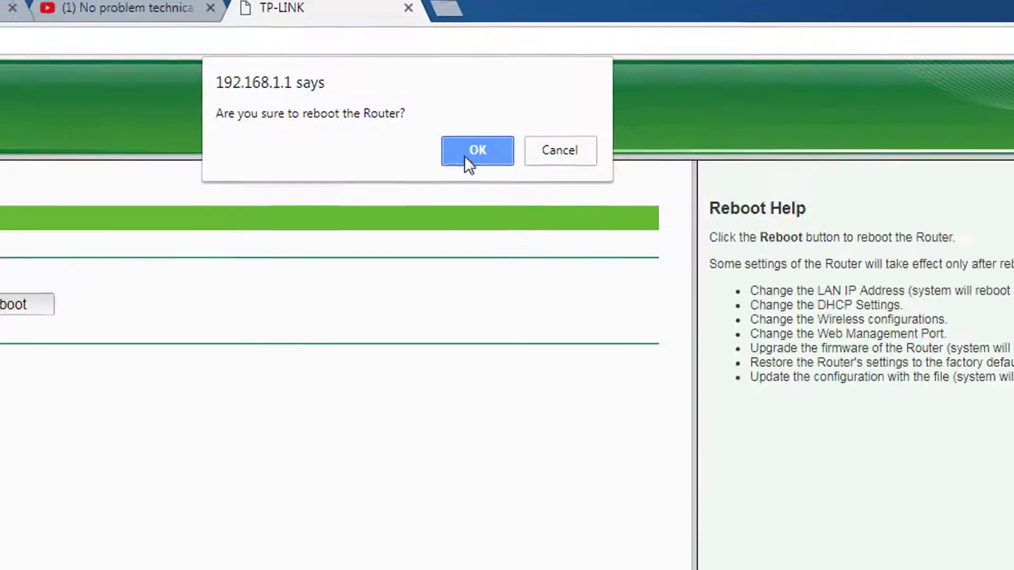
pyautogui.click(540, 84)
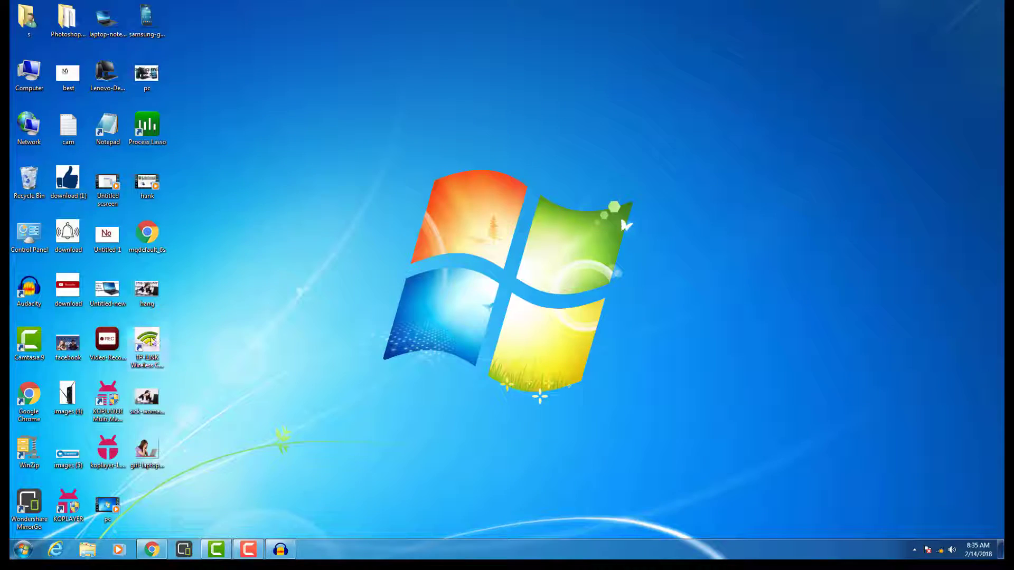
# Step: In the TP-LINK utility, rescan and select the router's network to connect
pyautogui.doubleClick(151, 343)
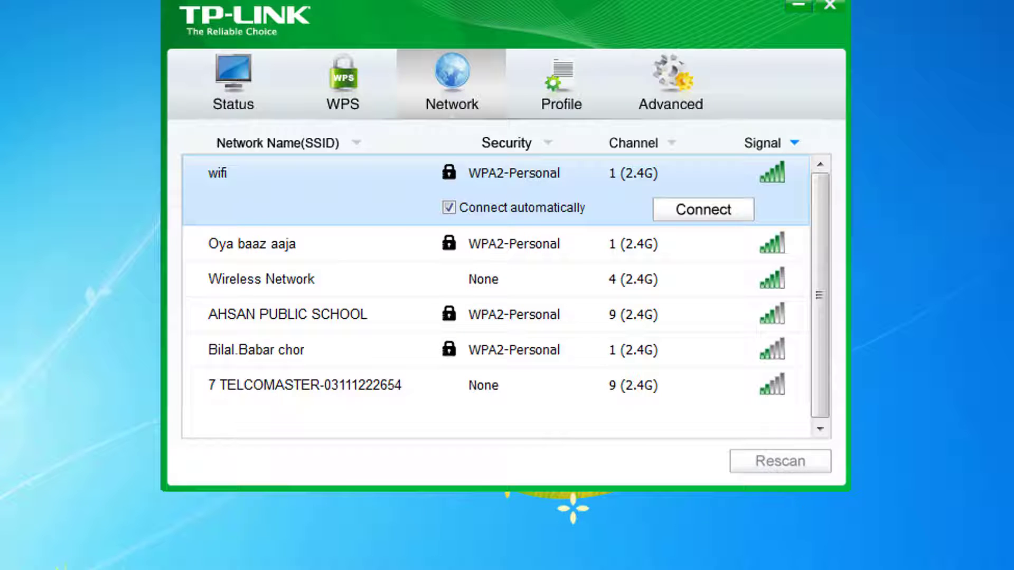
pyautogui.click(772, 470)
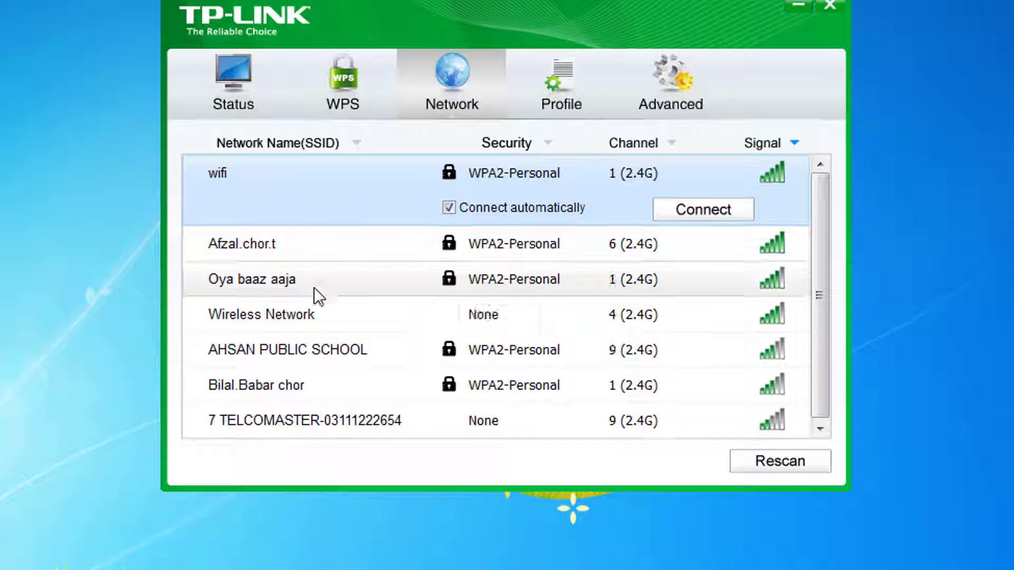
pyautogui.click(324, 249)
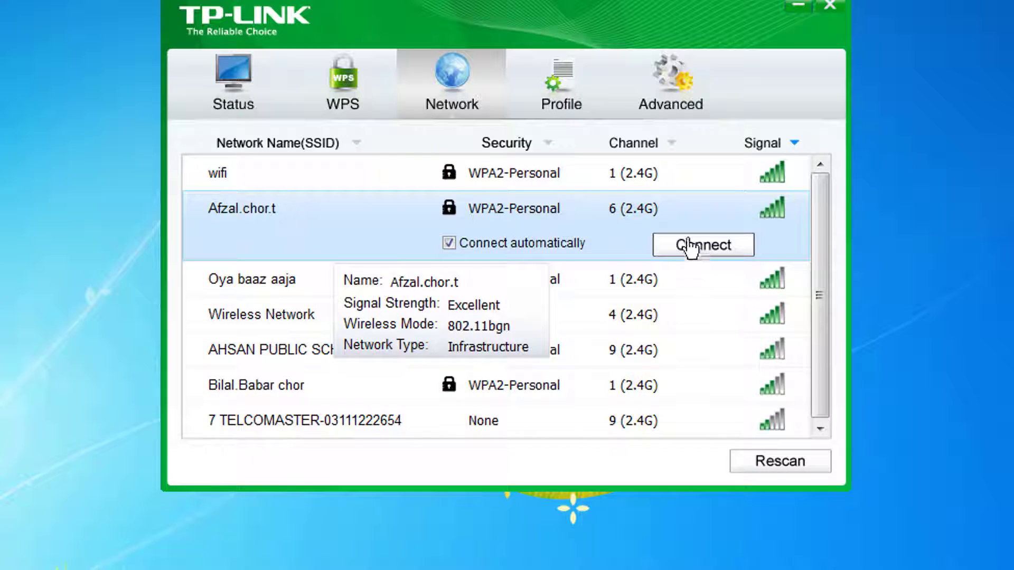
pyautogui.click(689, 246)
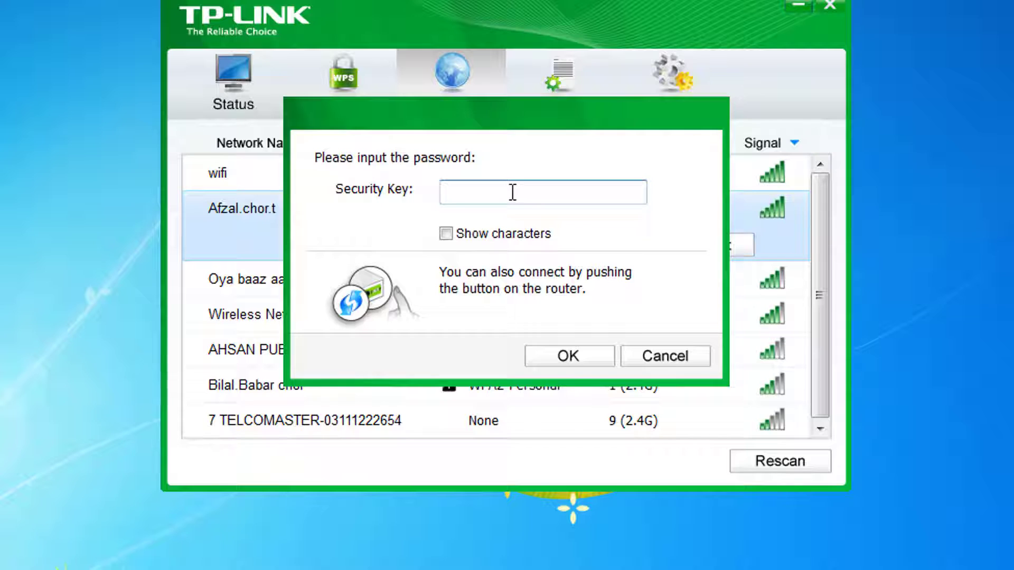
# Step: Show key characters and enter the new security key to start connecting
pyautogui.click(446, 234)
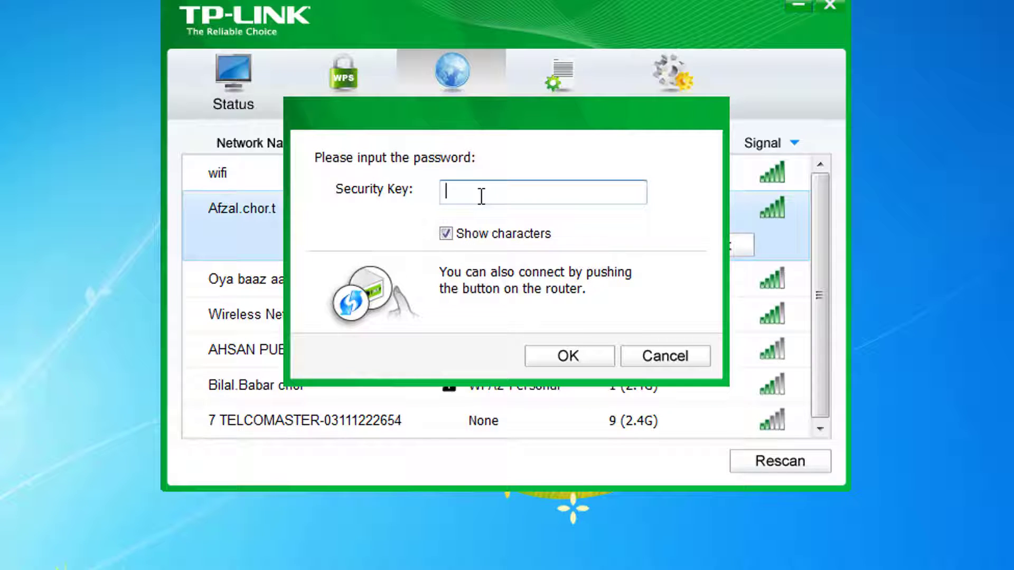
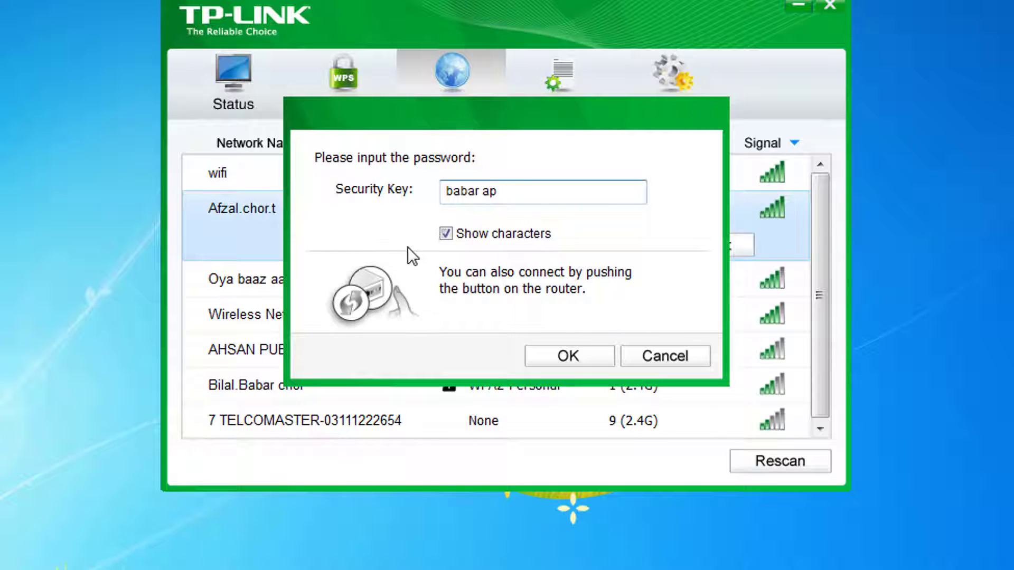
pyautogui.press('Return')
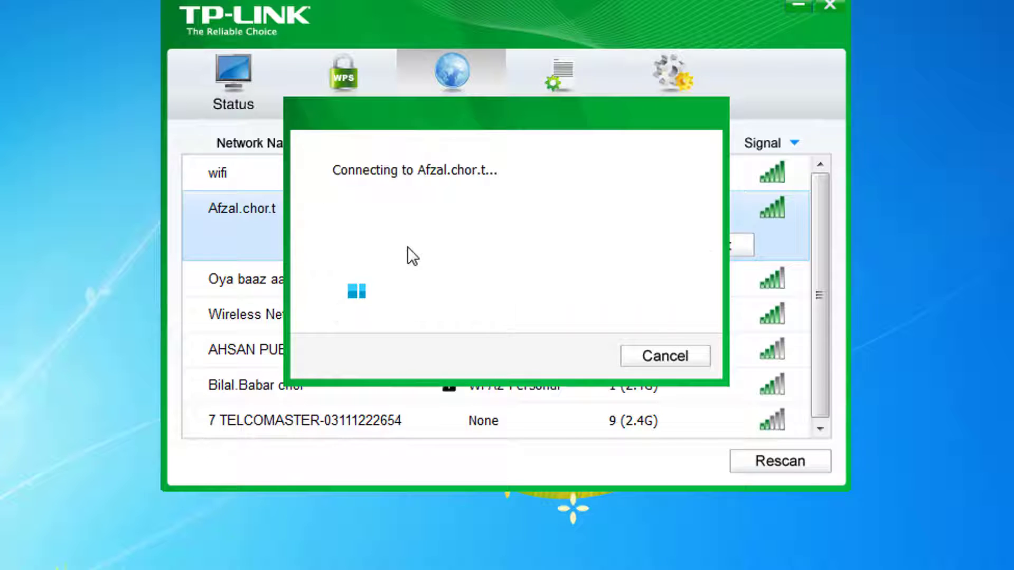
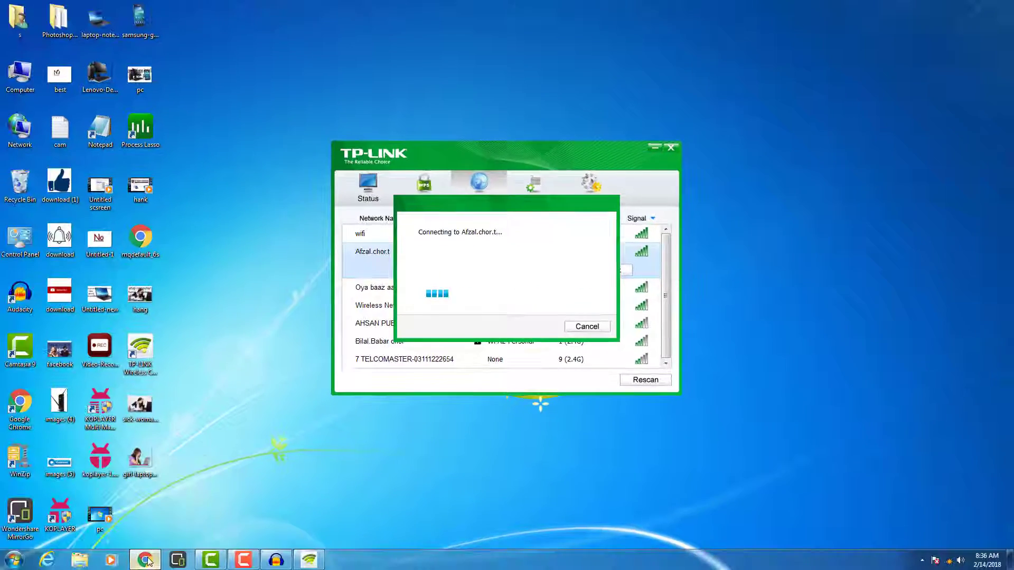
# Step: Check the router page in Chrome, then cancel the stalled wireless connection attempt
pyautogui.click(146, 560)
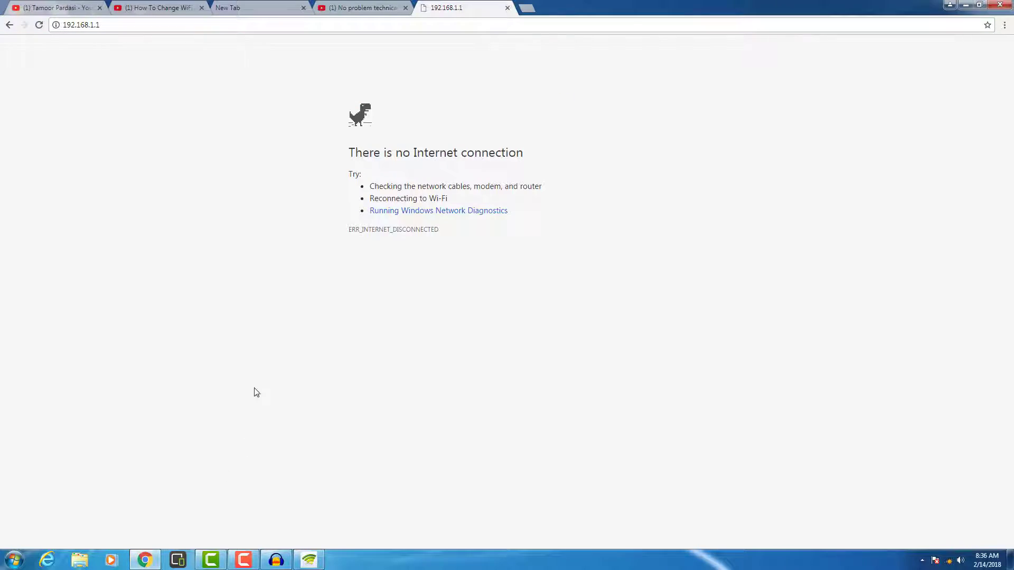
pyautogui.click(965, 4)
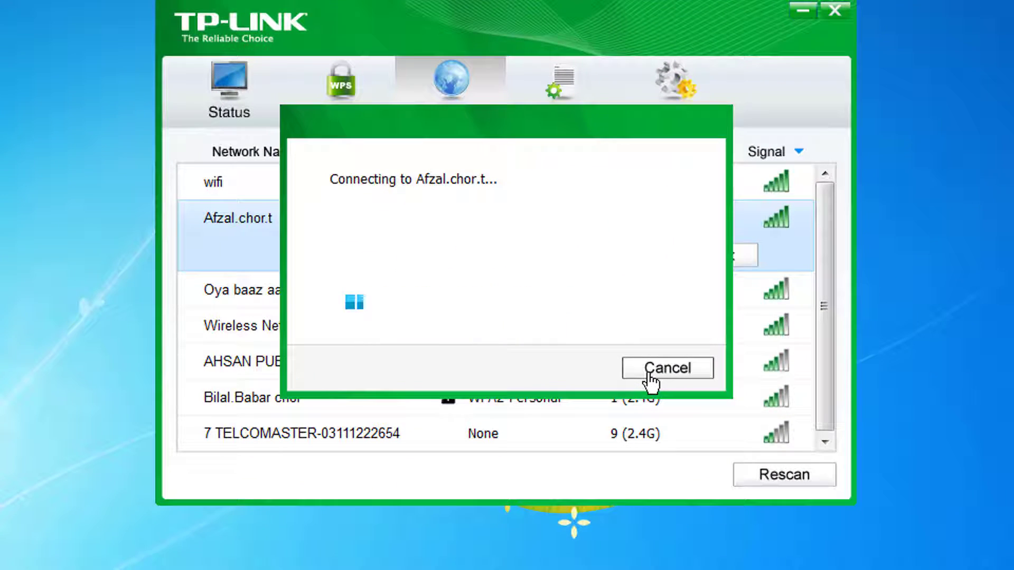
pyautogui.click(635, 378)
# Step: Reconnect to Afzal.chor.t with the new security key, then close and minimize the utility
pyautogui.click(658, 261)
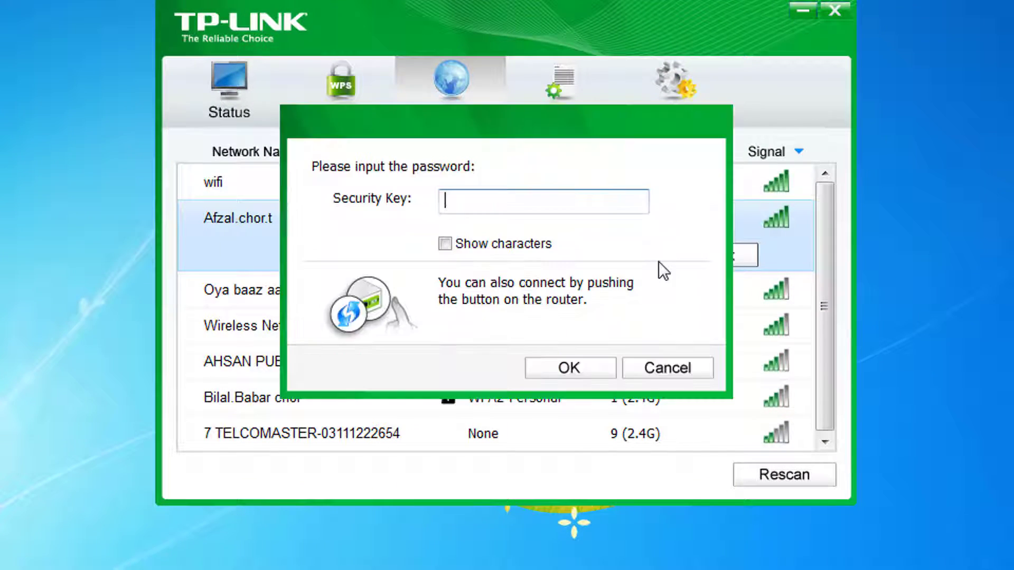
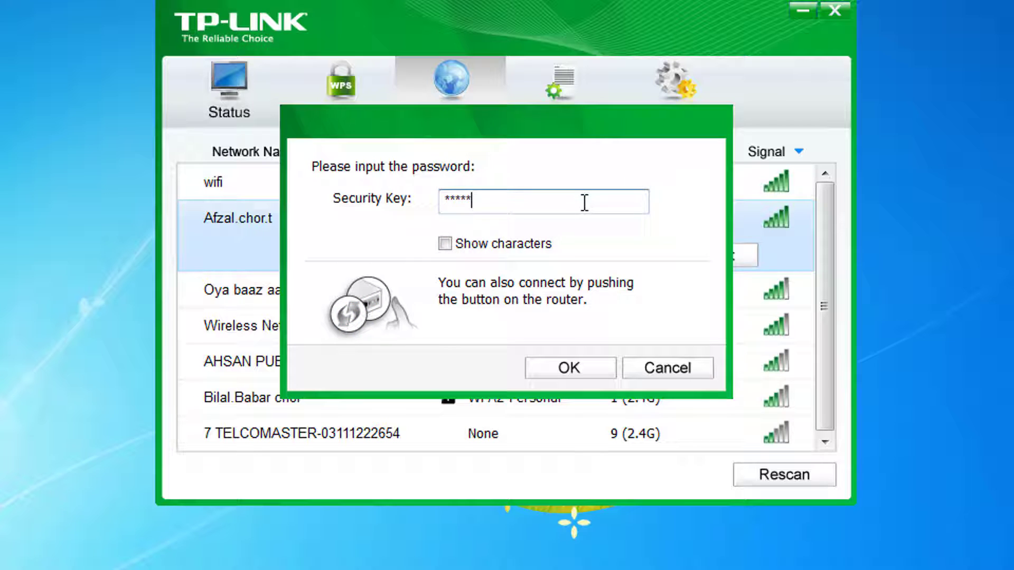
pyautogui.click(490, 246)
pyautogui.press('Return')
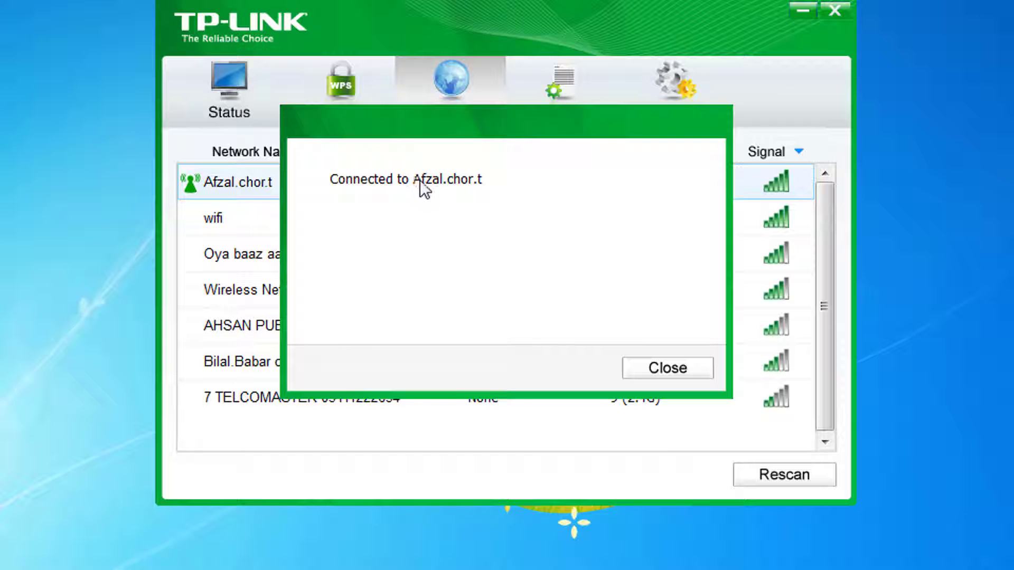
pyautogui.click(692, 374)
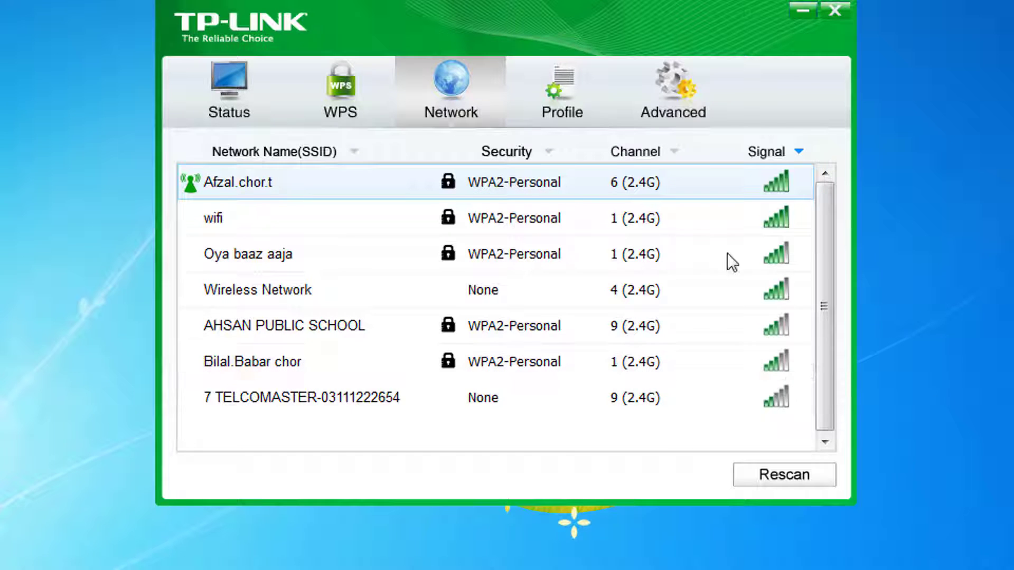
pyautogui.click(802, 20)
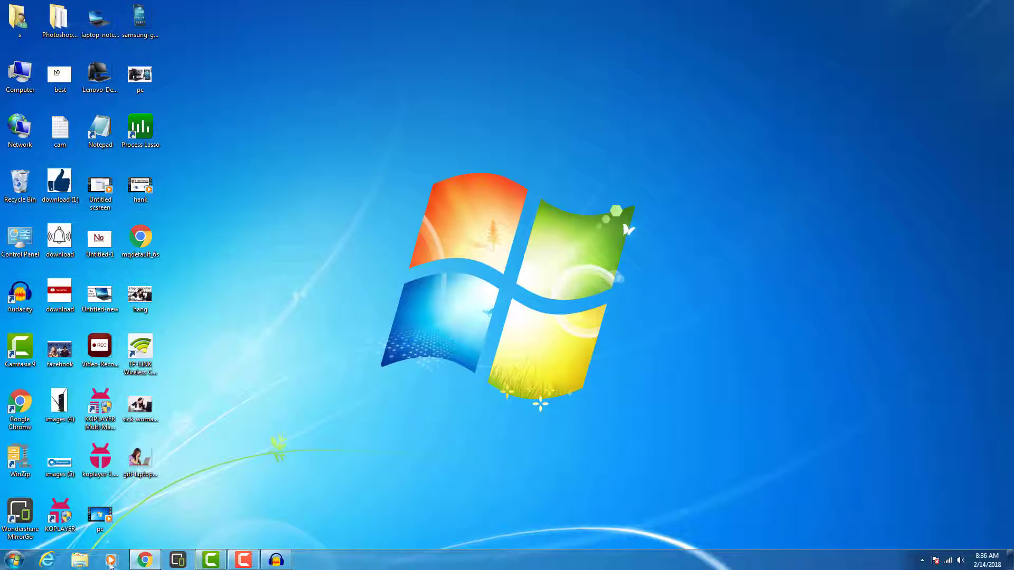
# Step: Search Google for 'tp link login', view the TL-WR720N simulator page, then close it
pyautogui.click(145, 560)
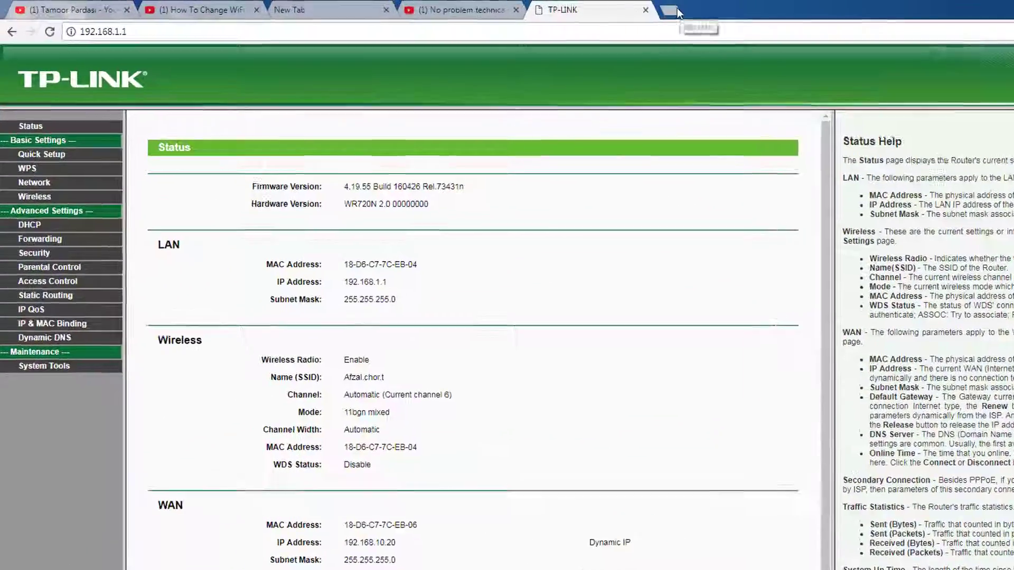
pyautogui.click(536, 7)
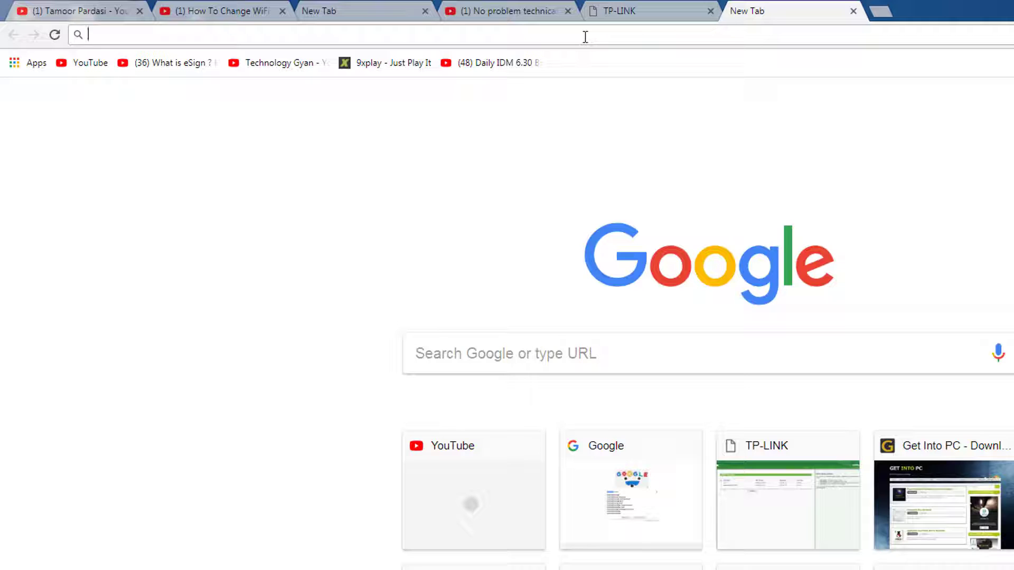
pyautogui.write('t')
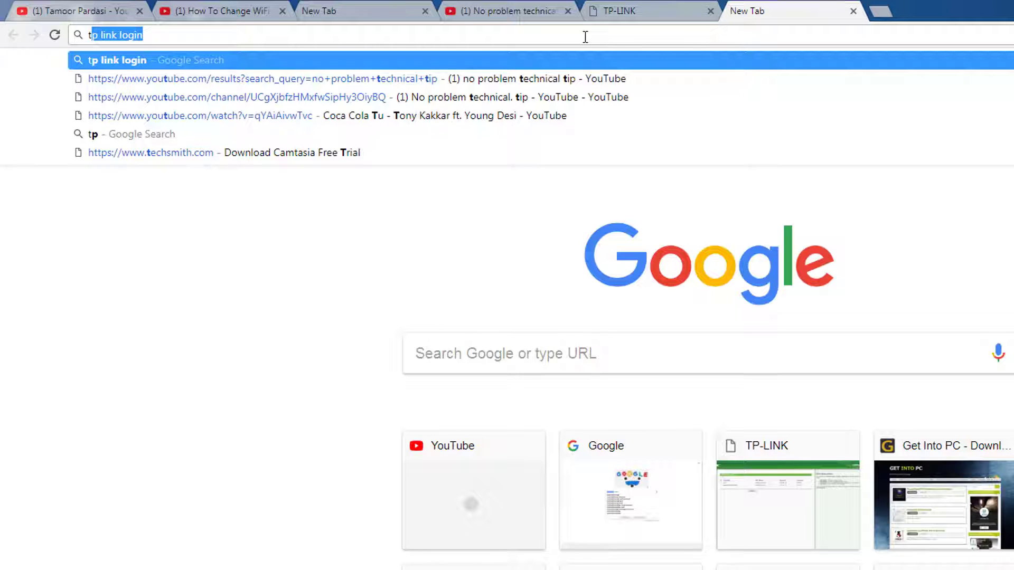
pyautogui.press('Return')
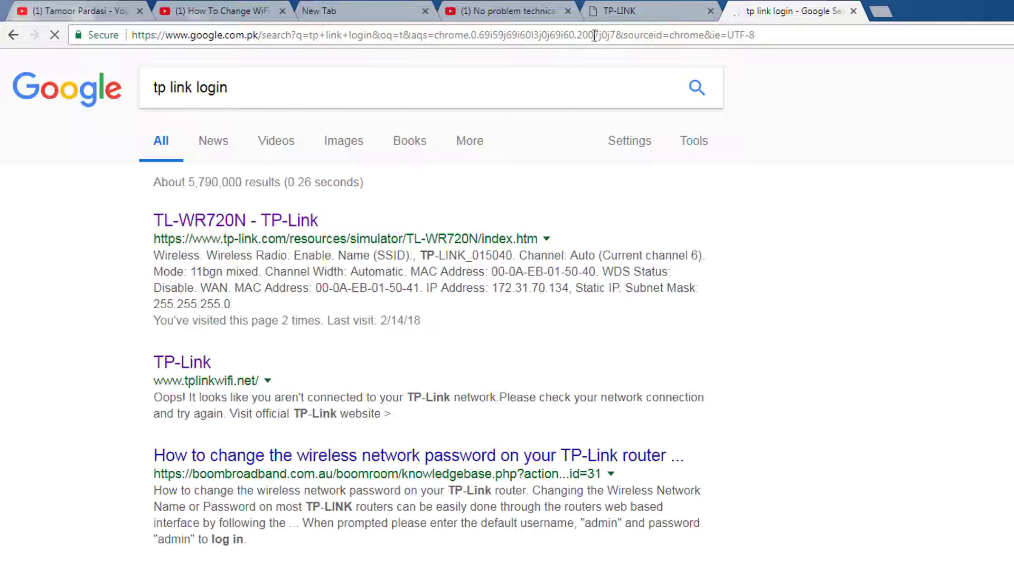
pyautogui.click(219, 227)
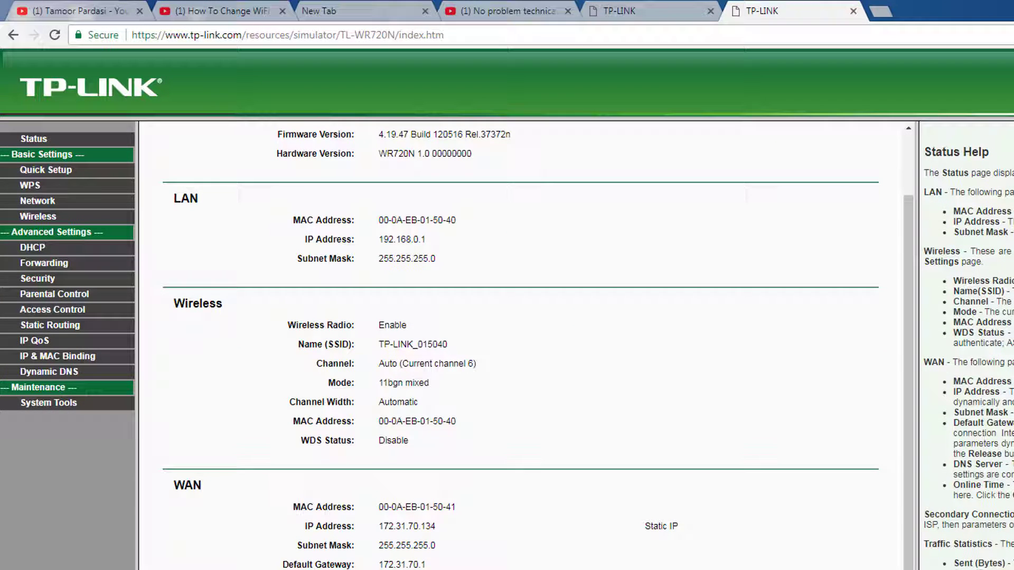
pyautogui.scroll(-1, 385, 363)
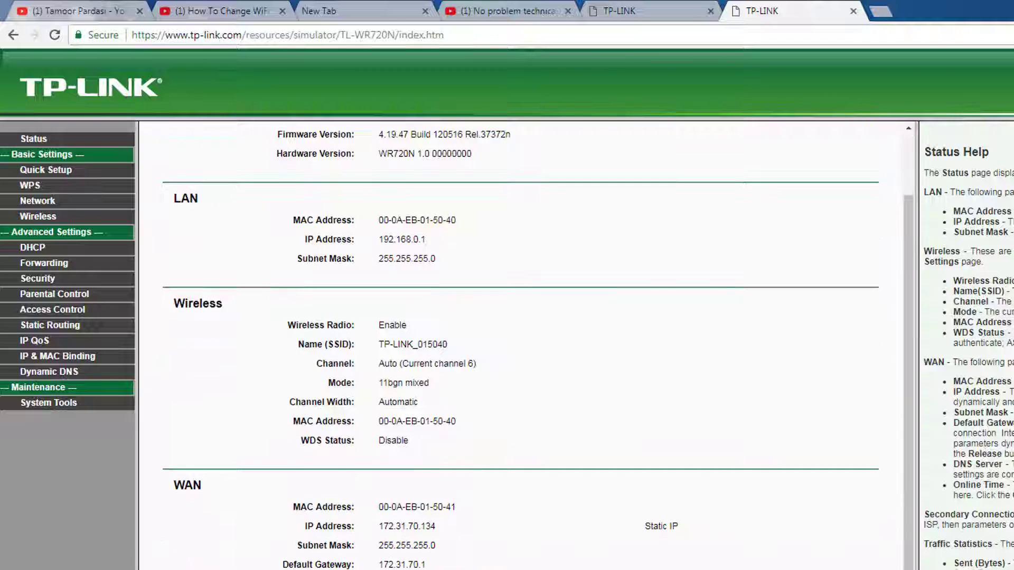
pyautogui.click(854, 11)
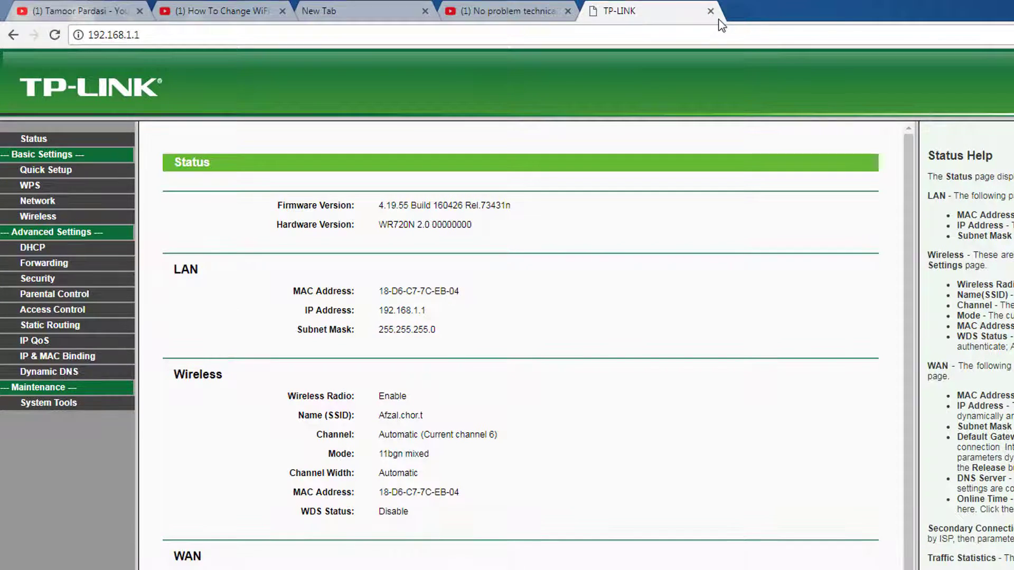
# Step: Search Google for 'ptcl login' in a new tab, then return to the router Status page
pyautogui.click(731, 13)
pyautogui.write('pt')
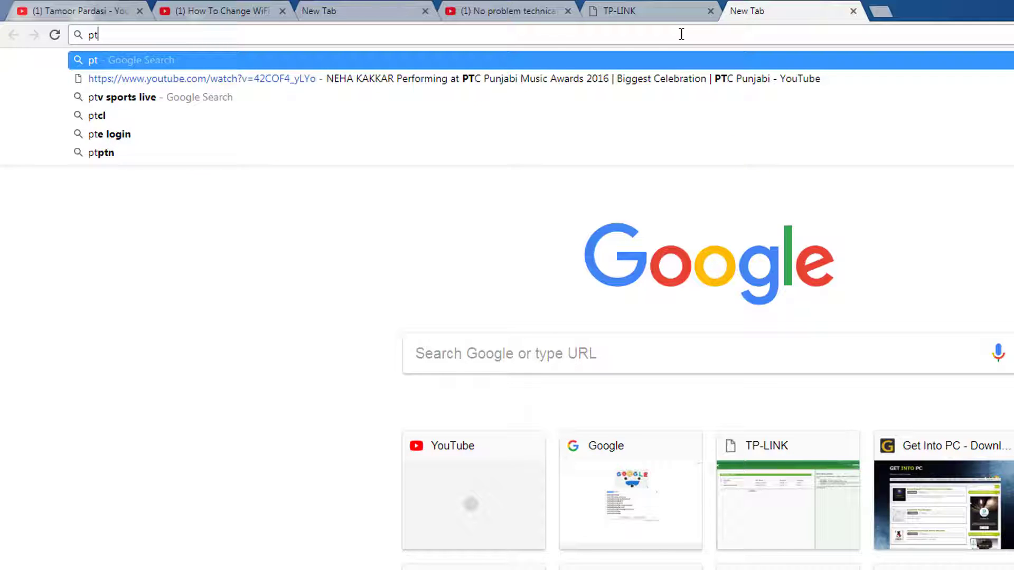
pyautogui.write('cl')
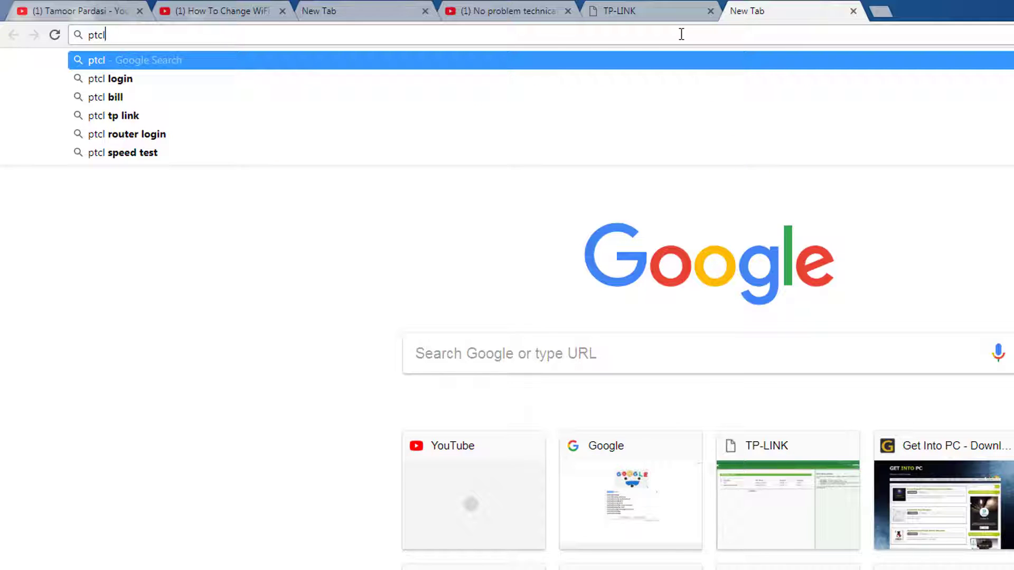
pyautogui.press('Down')
pyautogui.press('Return')
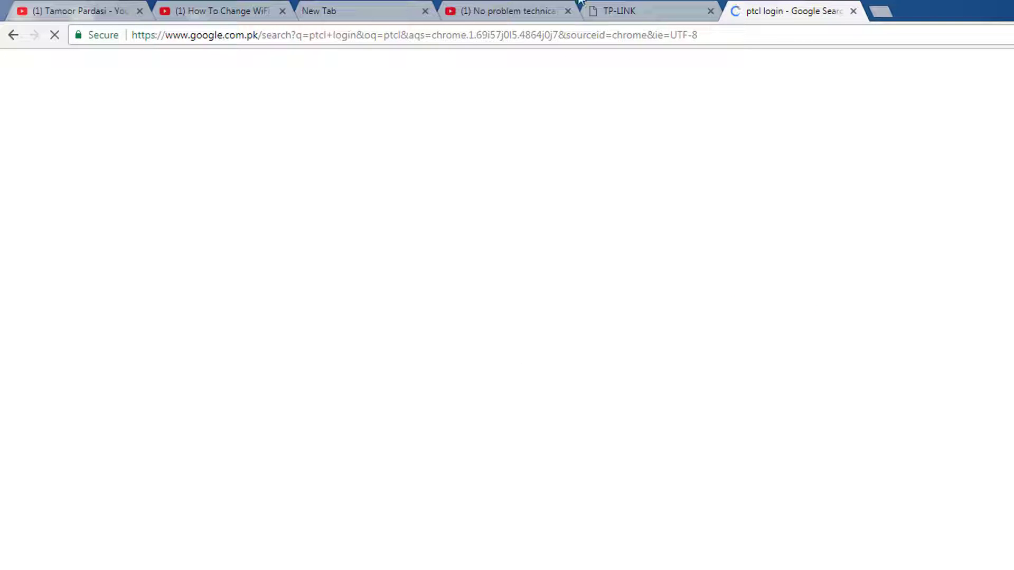
pyautogui.click(691, 11)
pyautogui.scroll(-2, 496, 317)
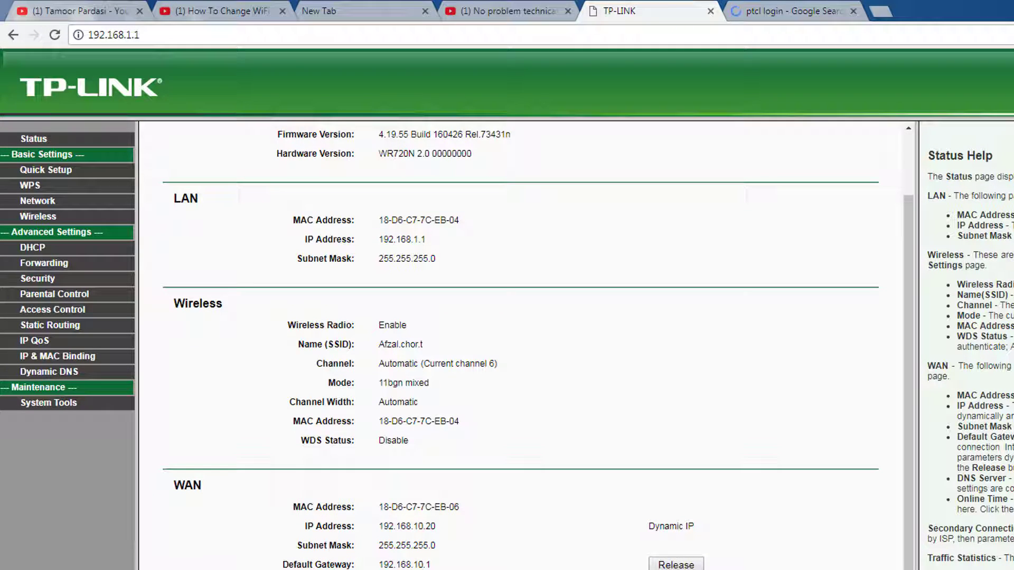
# Step: Close the ptcl login tab and refresh the Status page for updated traffic and uptime
pyautogui.scroll(1, 520, 344)
pyautogui.scroll(-1, 520, 343)
pyautogui.scroll(1, 520, 343)
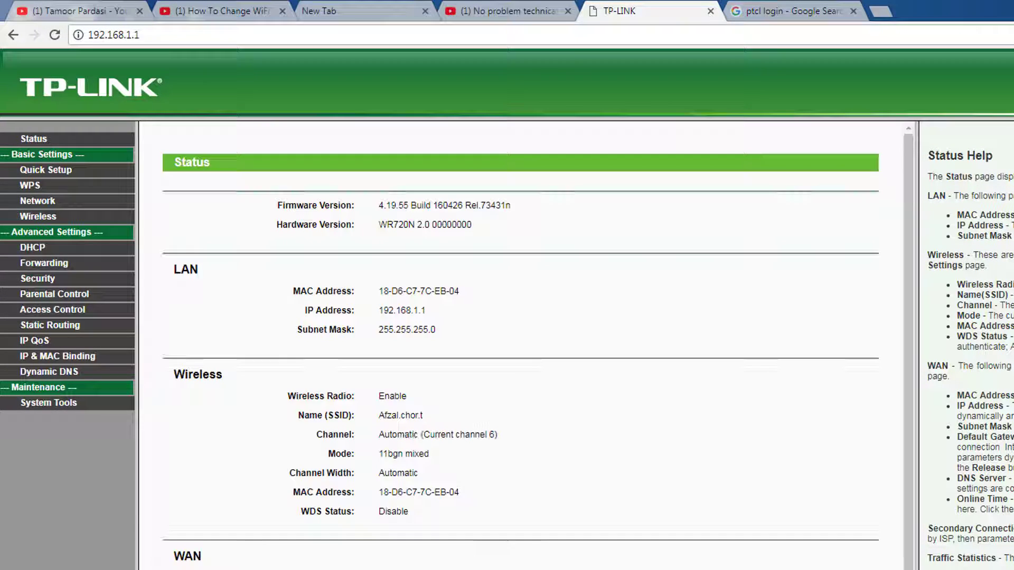
pyautogui.scroll(-1, 520, 343)
pyautogui.scroll(1, 520, 343)
pyautogui.scroll(-1, 520, 343)
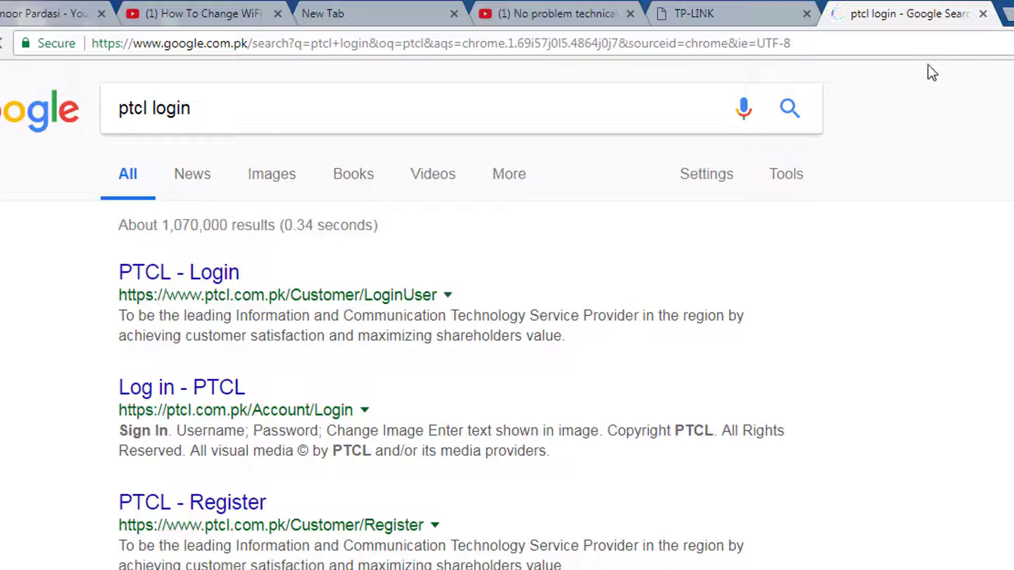
pyautogui.click(983, 14)
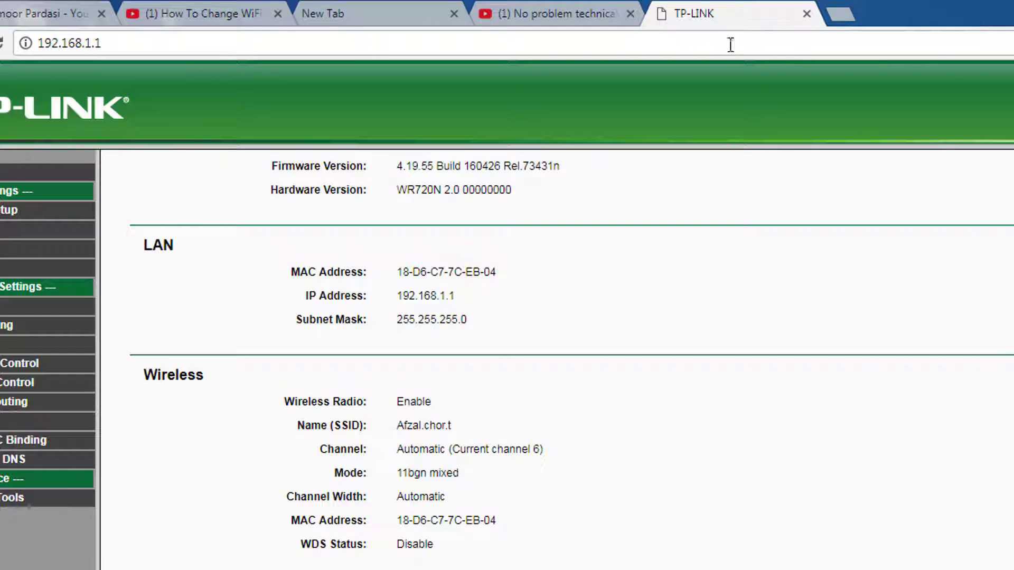
pyautogui.scroll(-2, 665, 310)
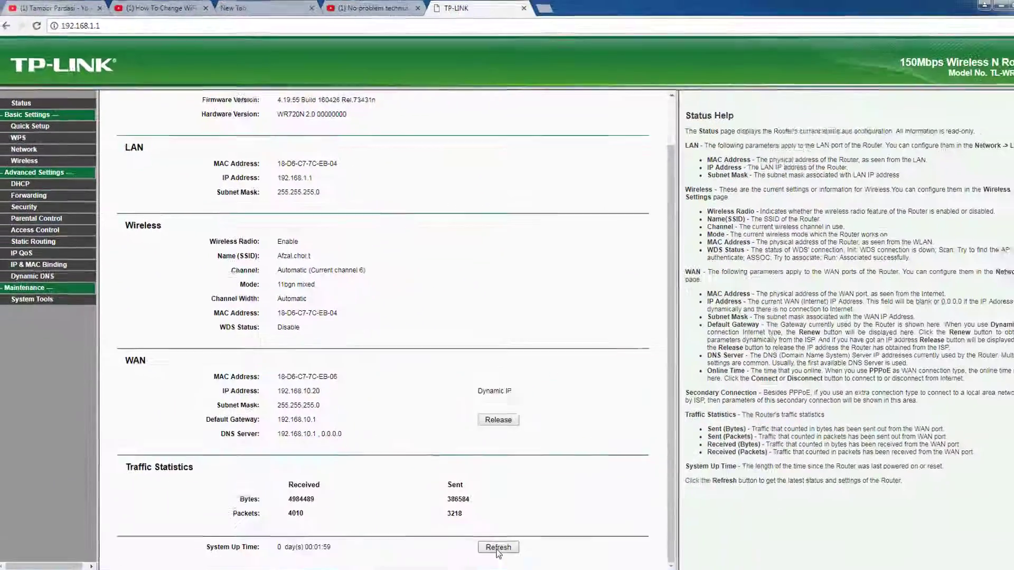
pyautogui.click(497, 547)
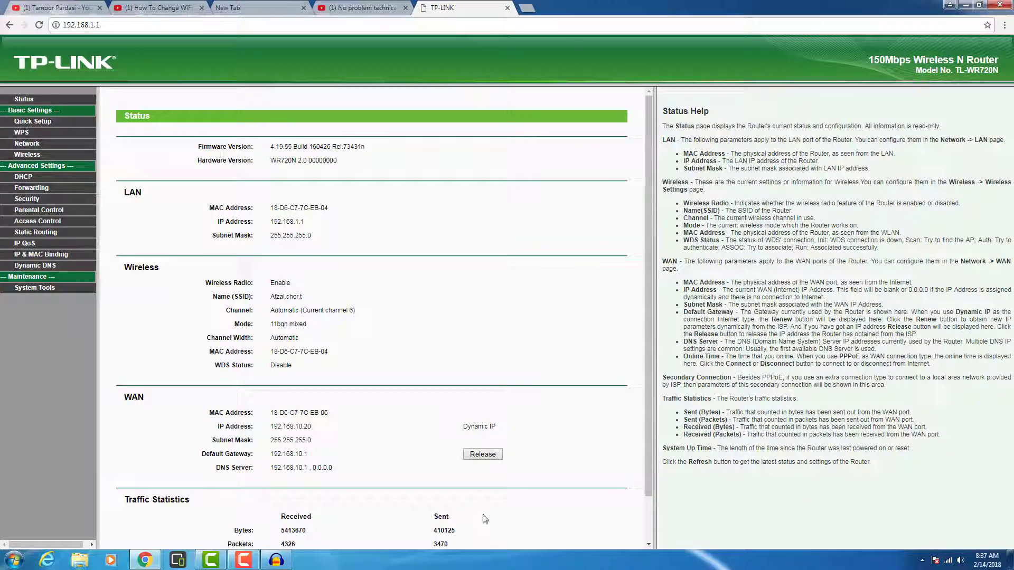